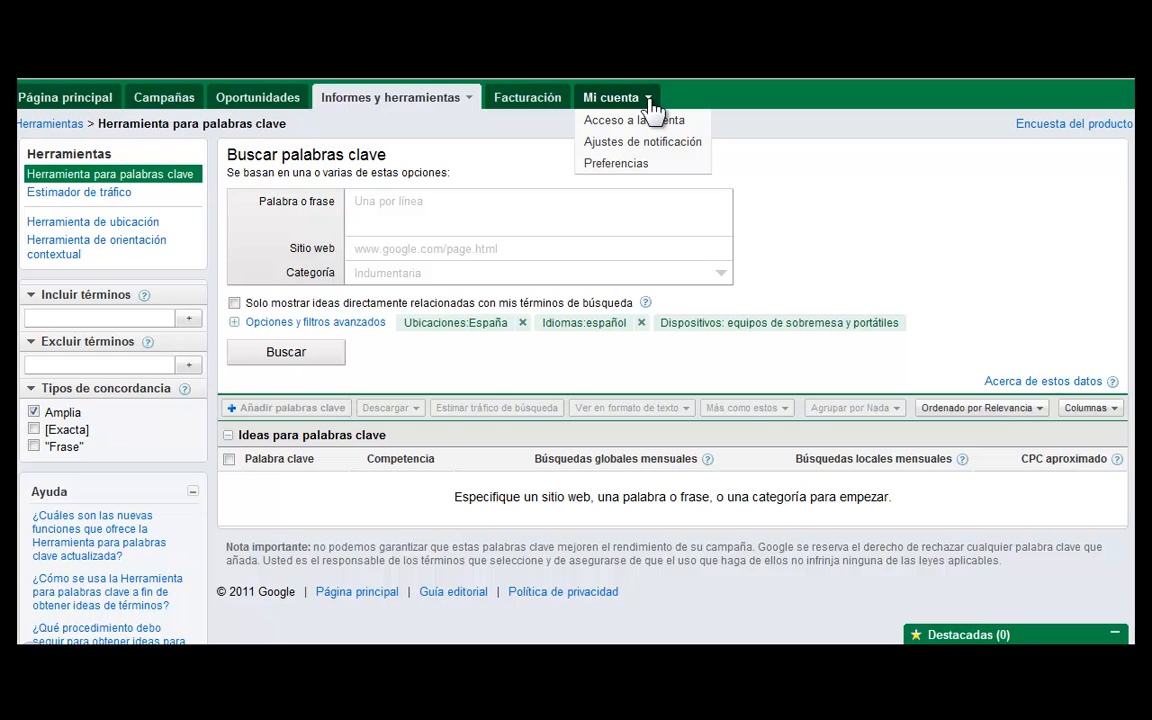
Step: Set the display language to English (United States) in the AdWords account preferences and save the change
{"action": "left_click", "coordinate": [632, 165]}
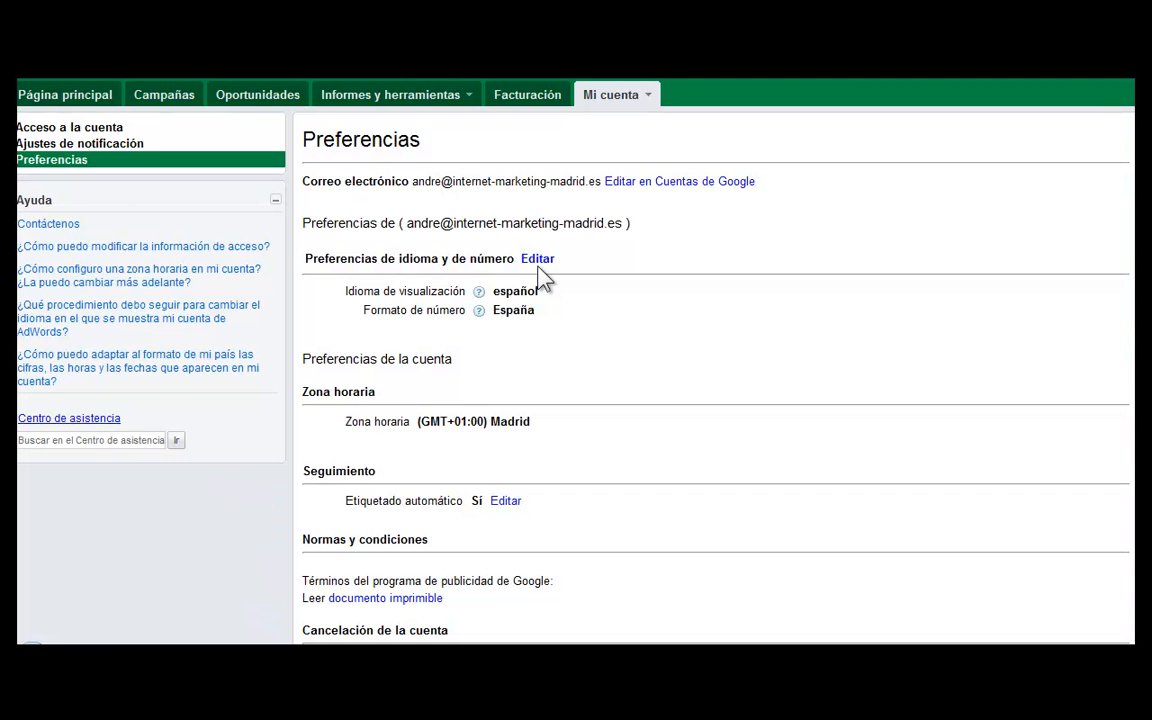
{"action": "left_click", "coordinate": [549, 263]}
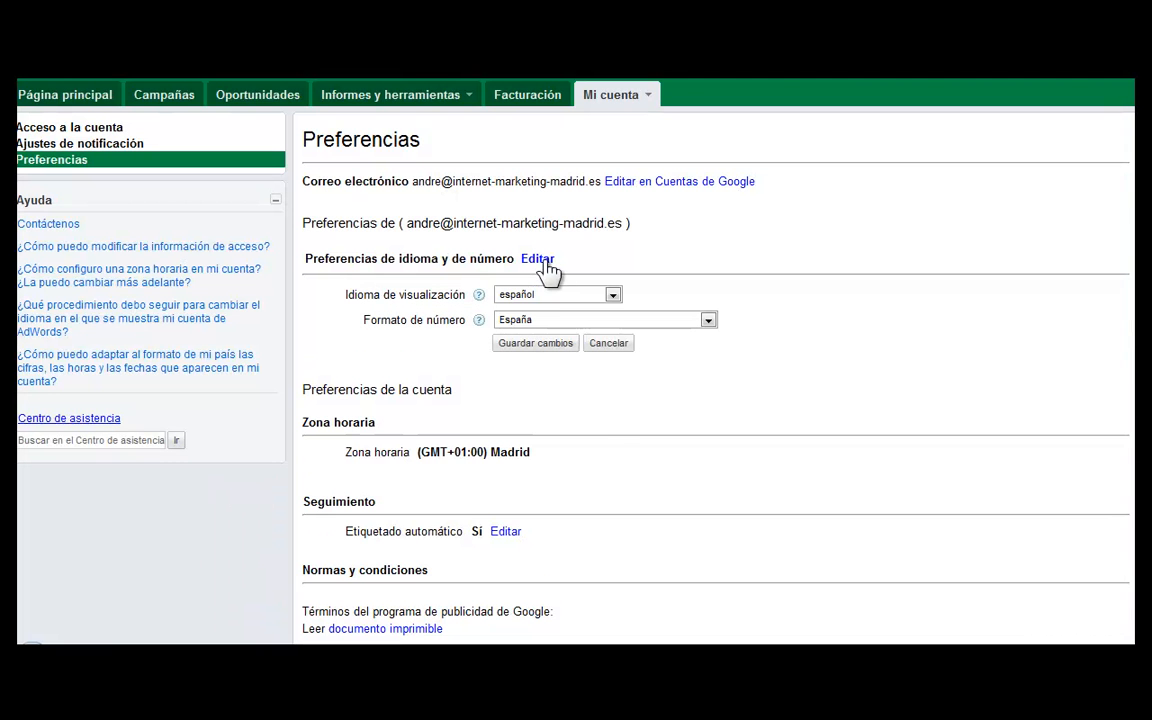
{"action": "left_click", "coordinate": [612, 296]}
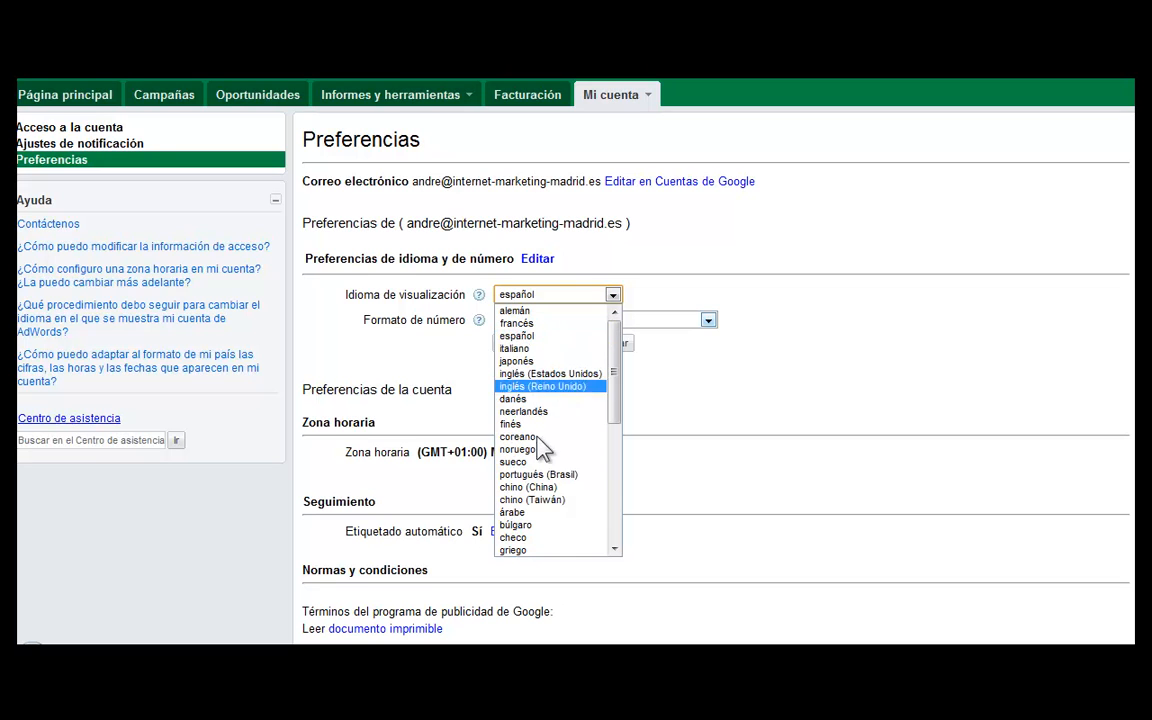
{"action": "left_click", "coordinate": [560, 374]}
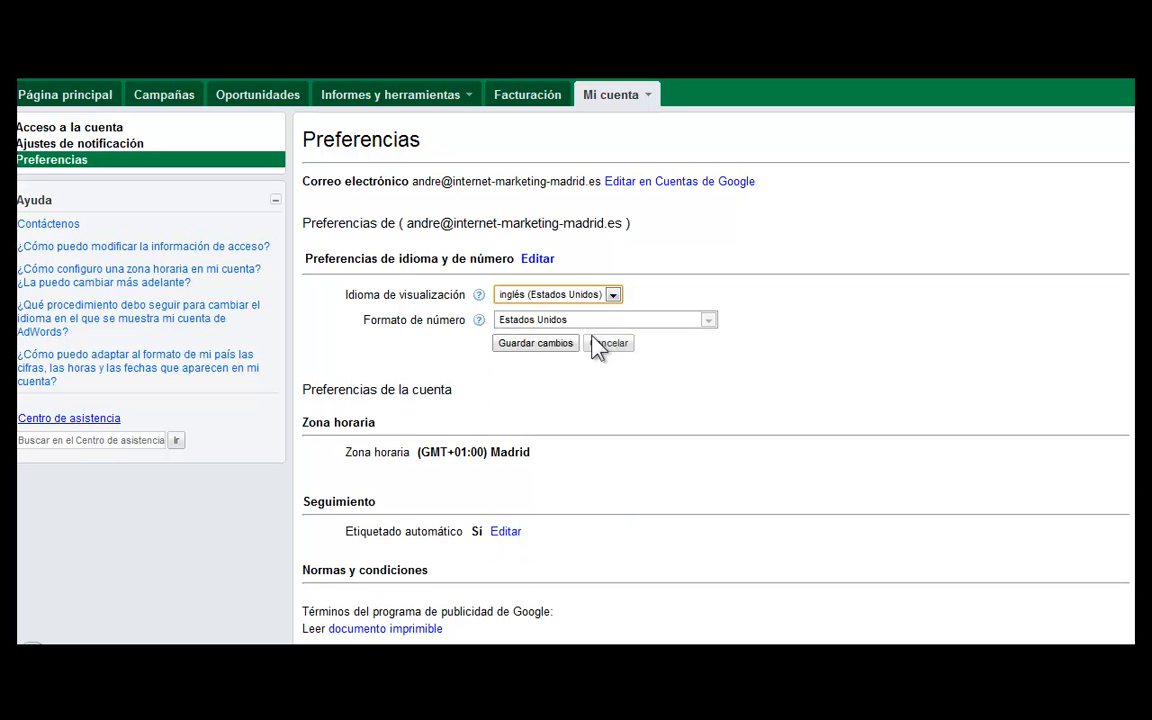
{"action": "left_click", "coordinate": [545, 344]}
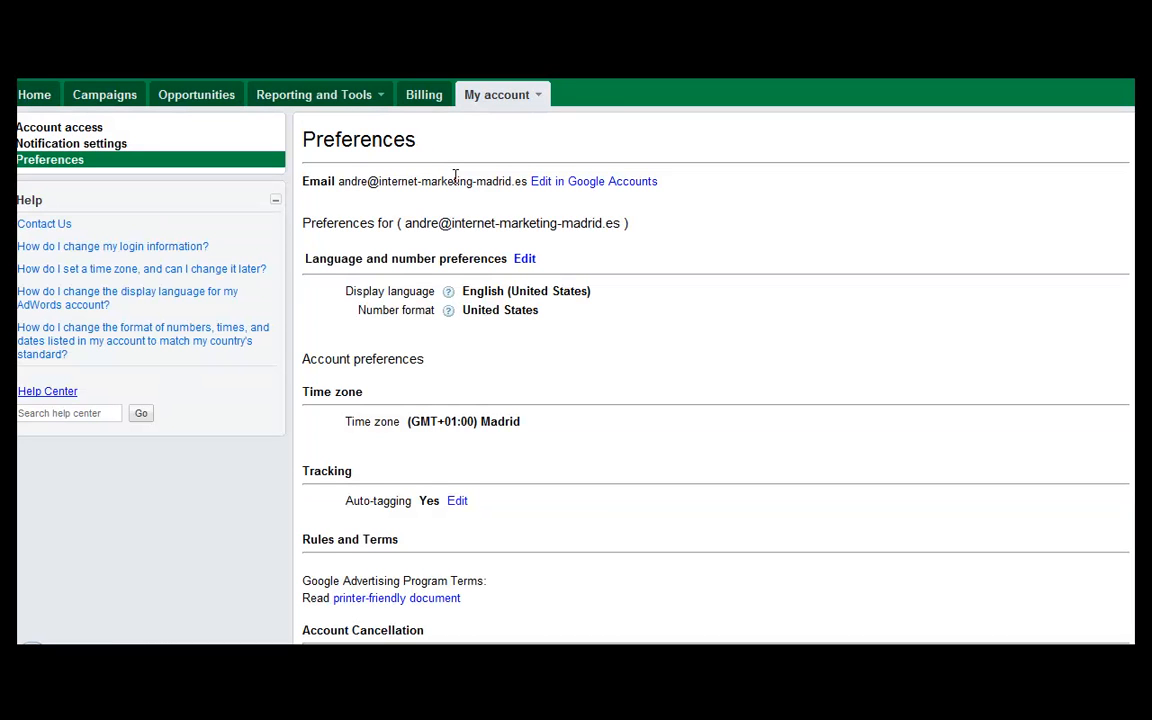
Step: Set up a Keyword Tool search for "router 3g backup" and "router with 3g backup" in all of Internet & Telecom, limited to closely related ideas
{"action": "left_click", "coordinate": [386, 100]}
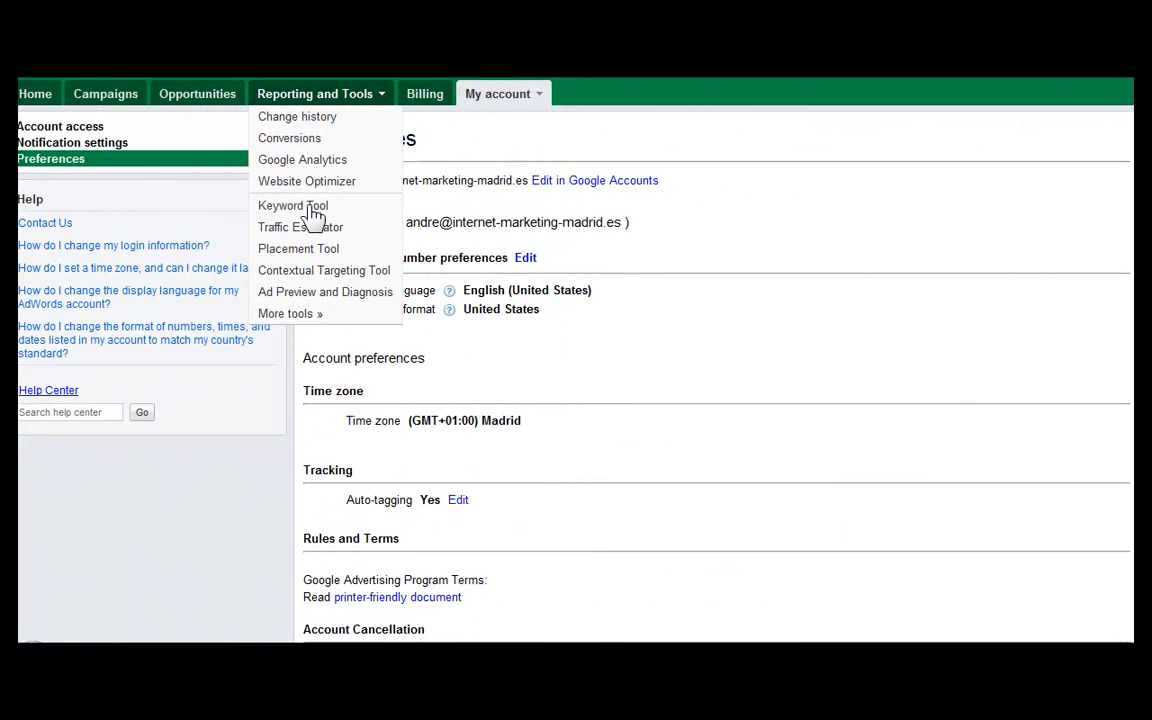
{"action": "left_click", "coordinate": [308, 206]}
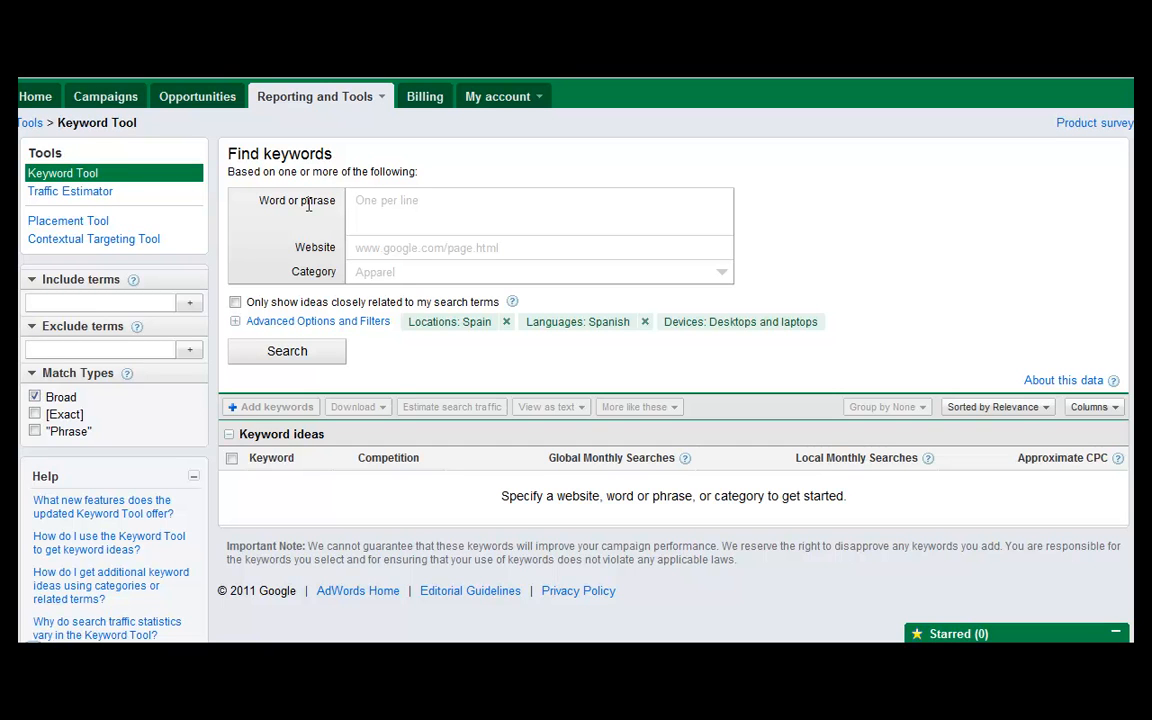
{"action": "type", "text": "router 3g backup router with 3g backup"}
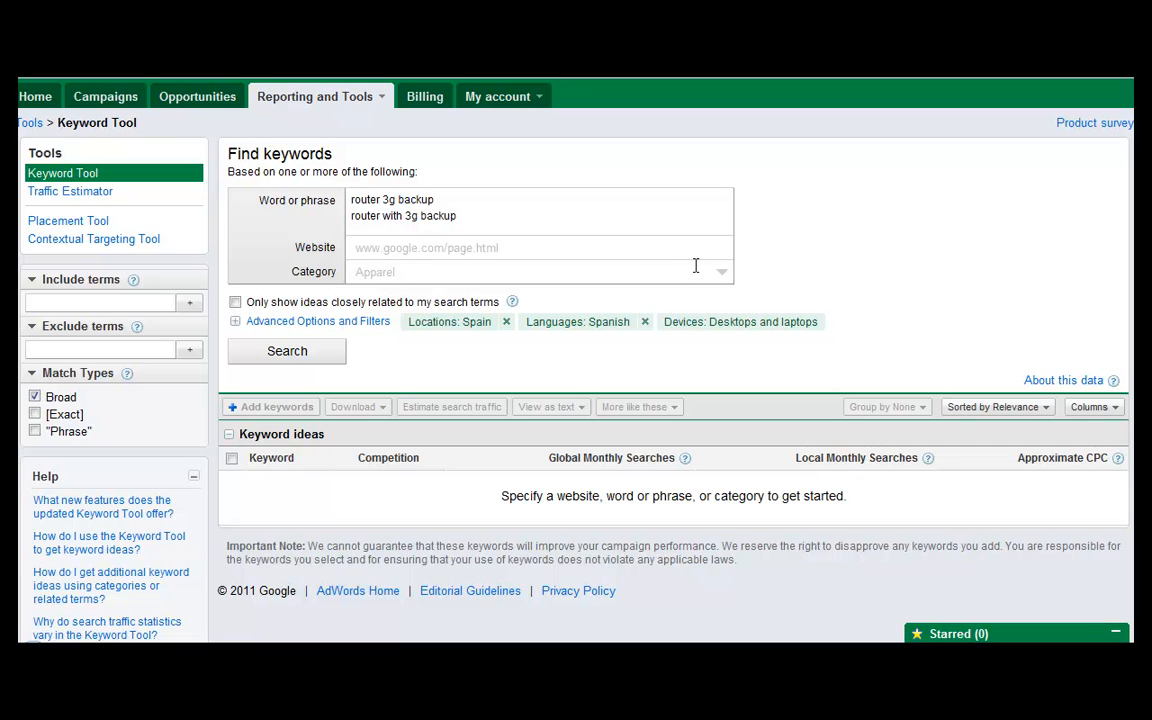
{"action": "left_click", "coordinate": [724, 280]}
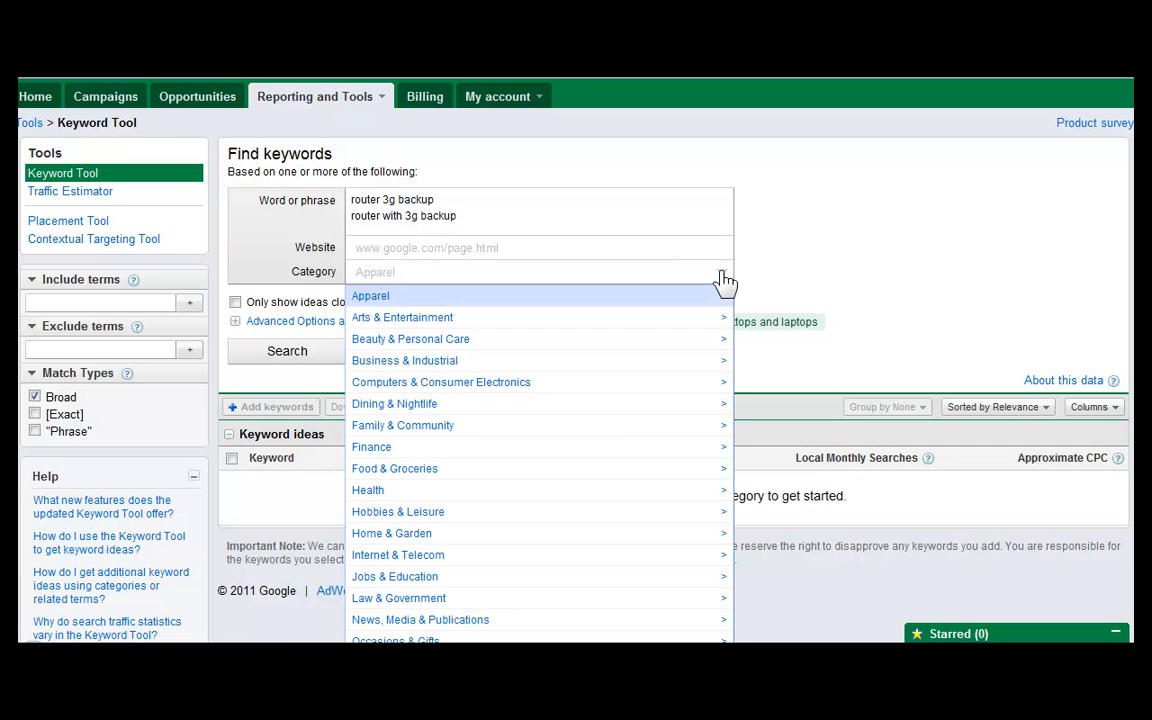
{"action": "left_click", "coordinate": [449, 555]}
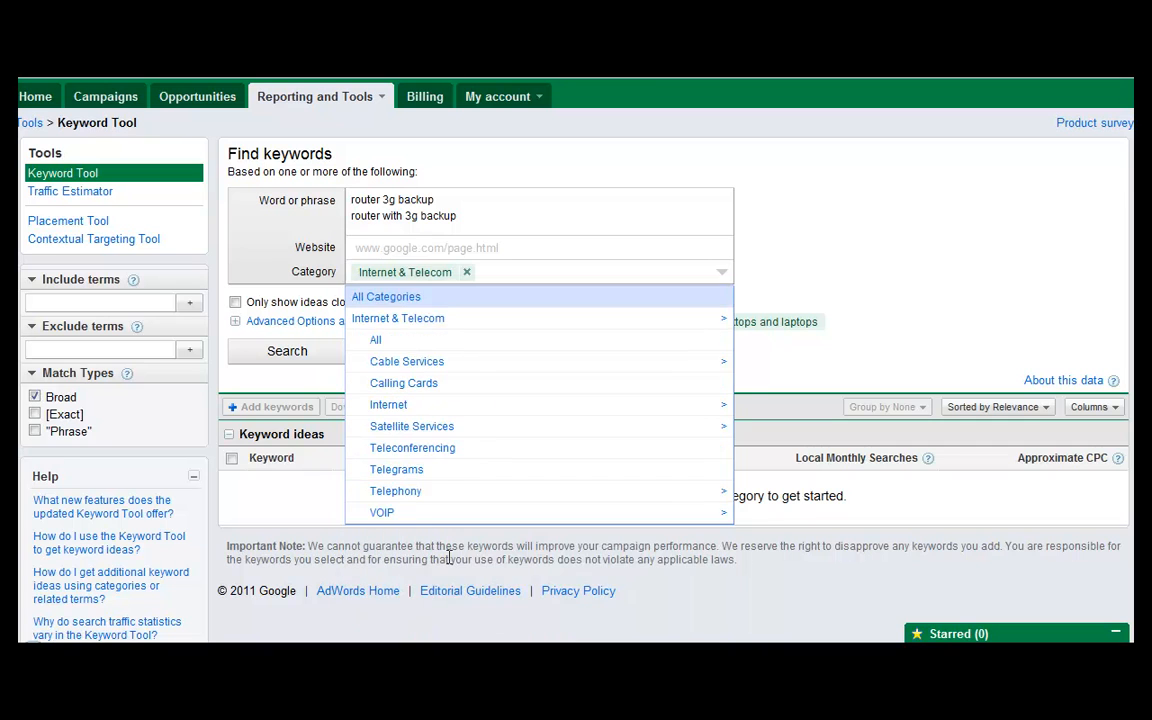
{"action": "left_click", "coordinate": [377, 343]}
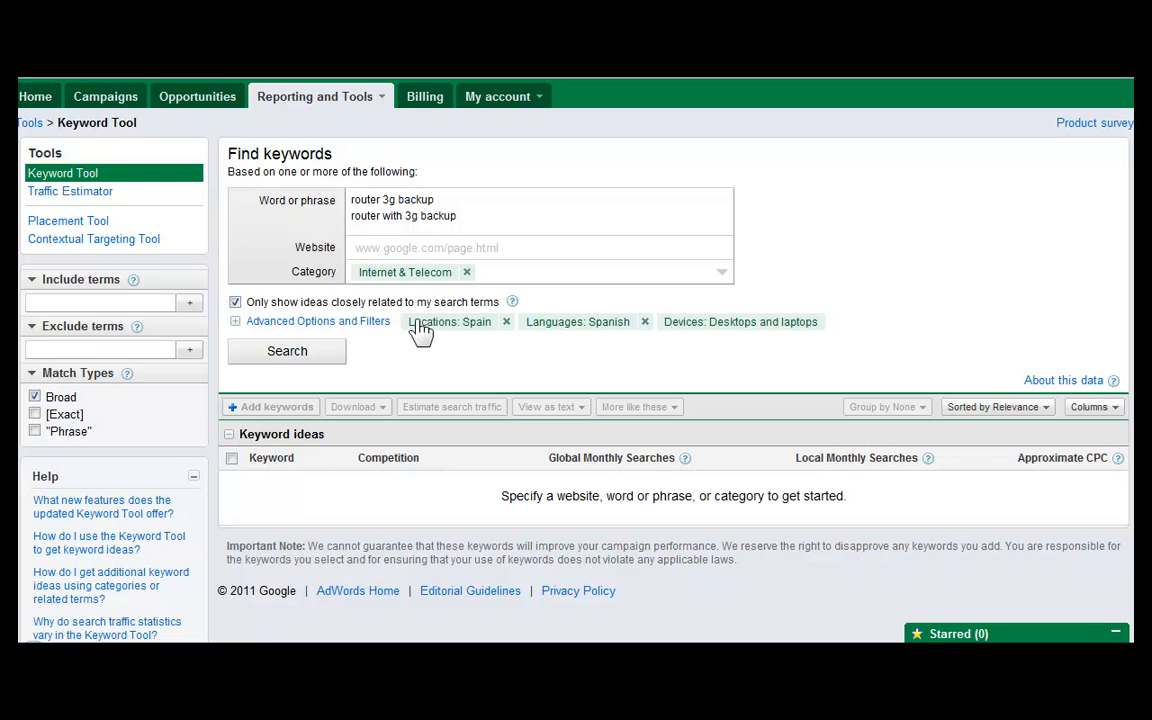
Step: Set the search location to United States and the language to All Languages, and run the keyword search
{"action": "left_click", "coordinate": [314, 323]}
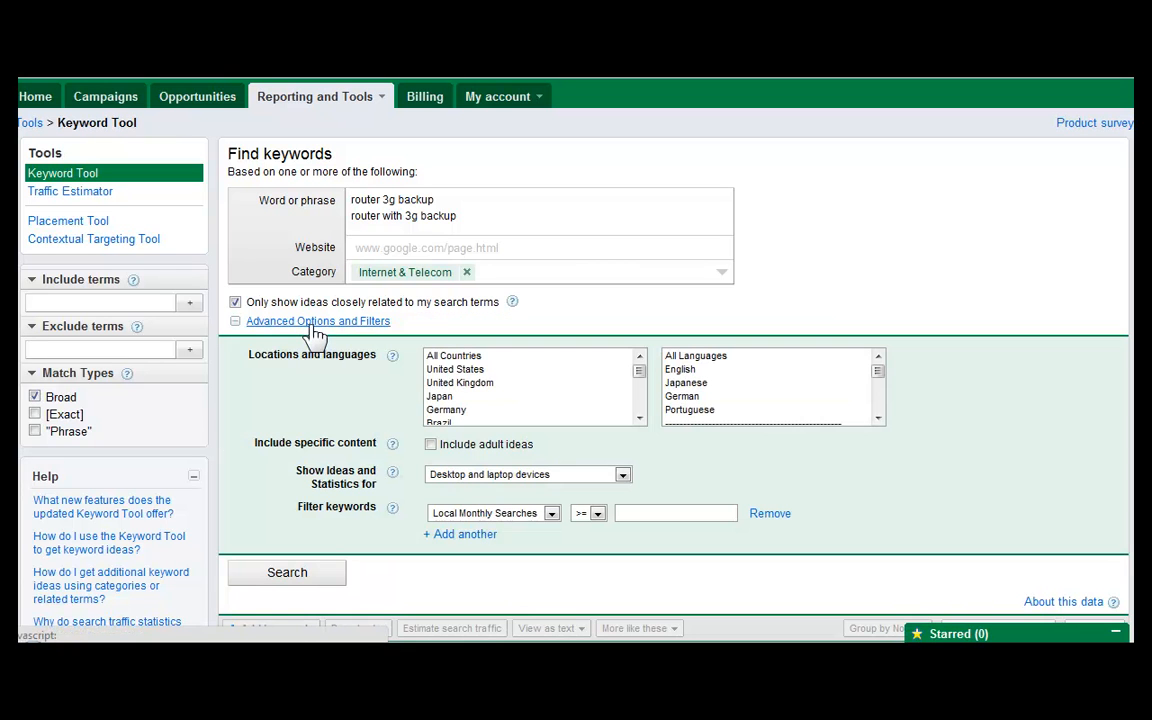
{"action": "left_click", "coordinate": [467, 385]}
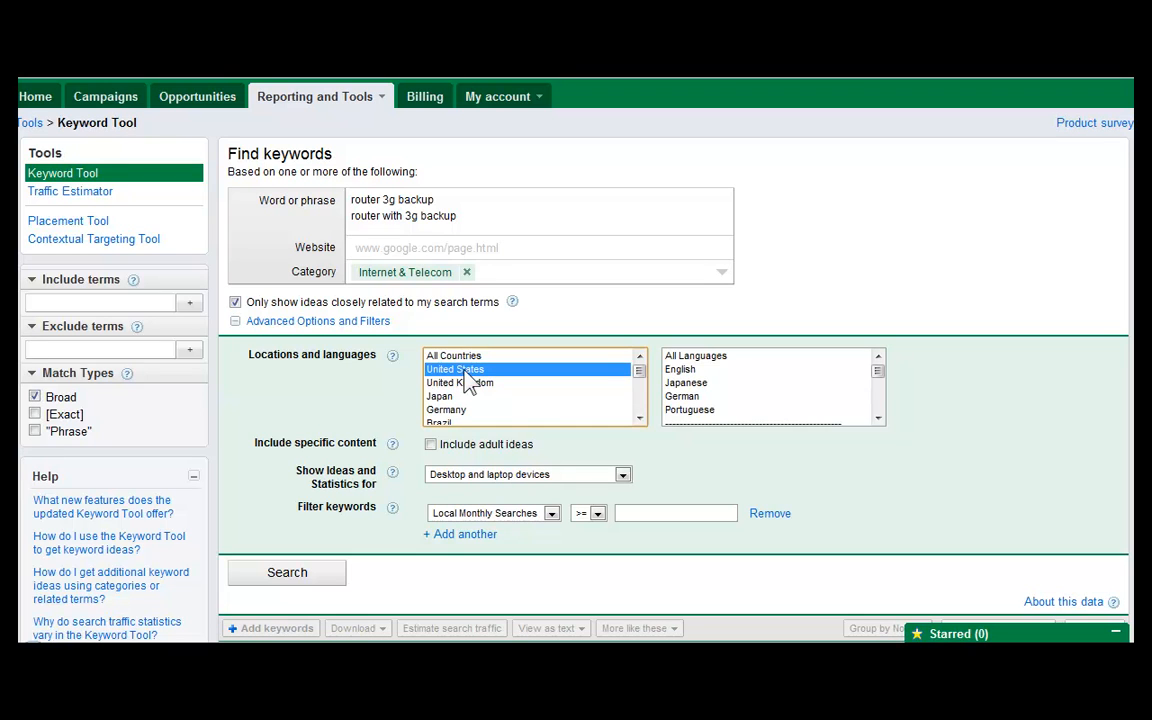
{"action": "left_click", "coordinate": [703, 359]}
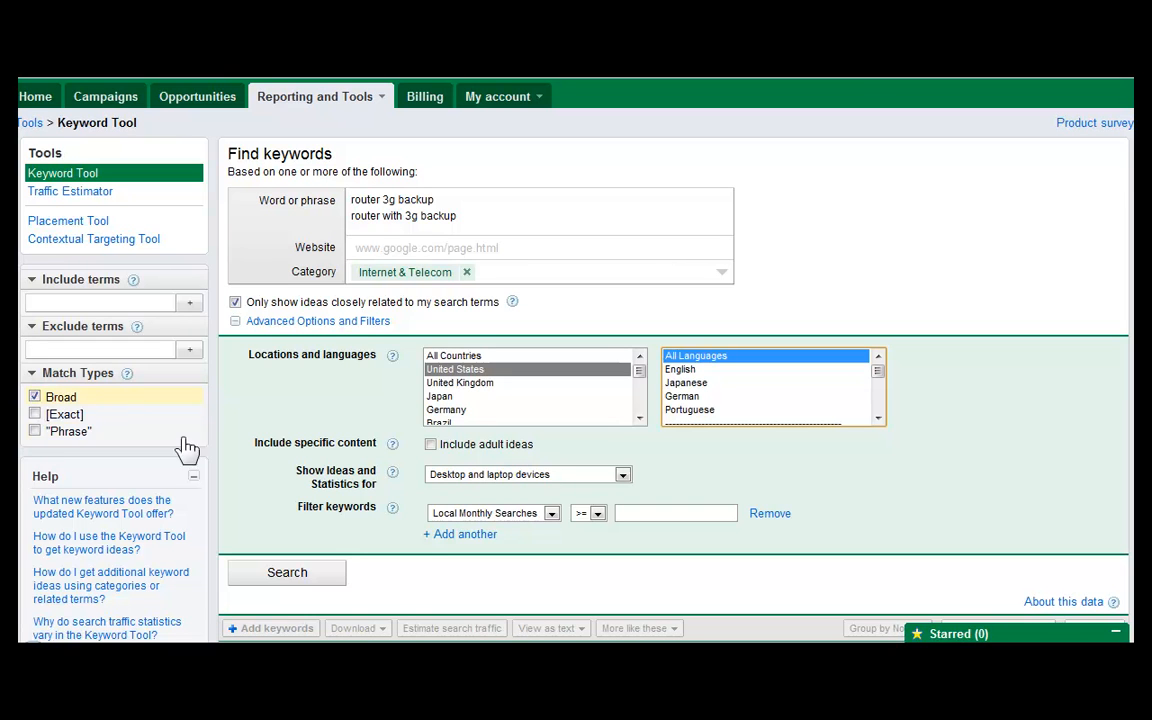
{"action": "left_click", "coordinate": [320, 323]}
{"action": "left_click", "coordinate": [323, 355]}
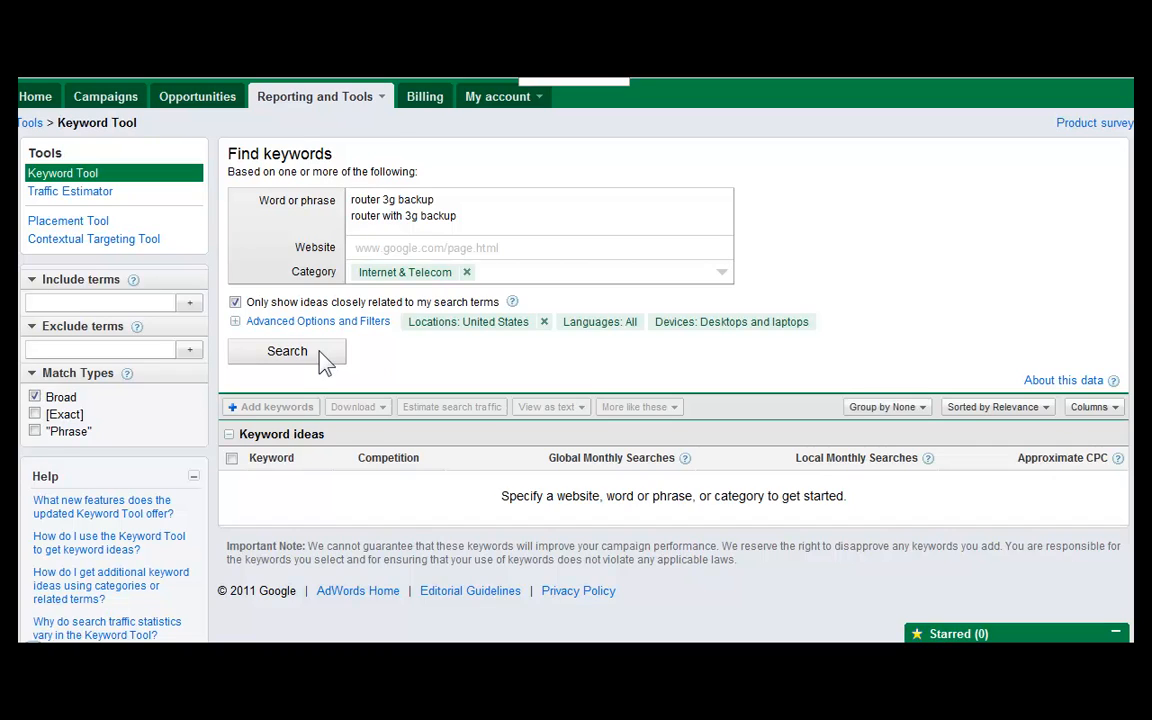
Step: Remove the restriction to closely related ideas and run the keyword search again
{"action": "scroll", "coordinate": [350, 400], "scroll_direction": "down", "scroll_amount": 3}
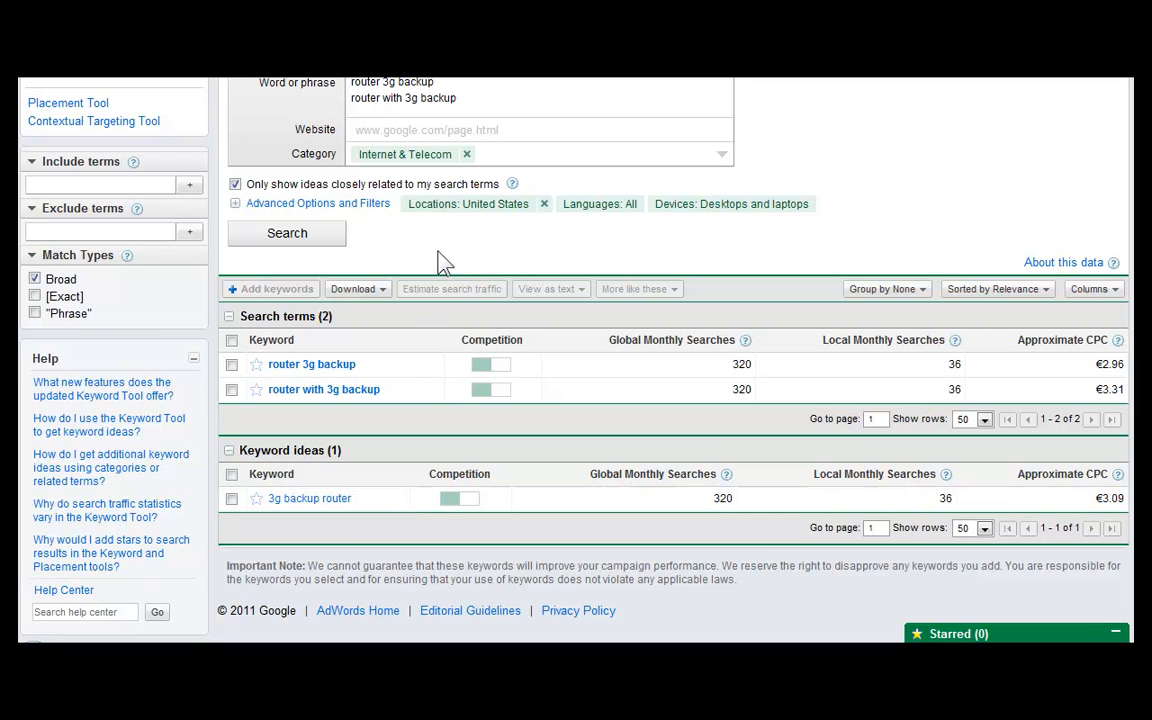
{"action": "left_click", "coordinate": [235, 184]}
{"action": "left_click", "coordinate": [279, 241]}
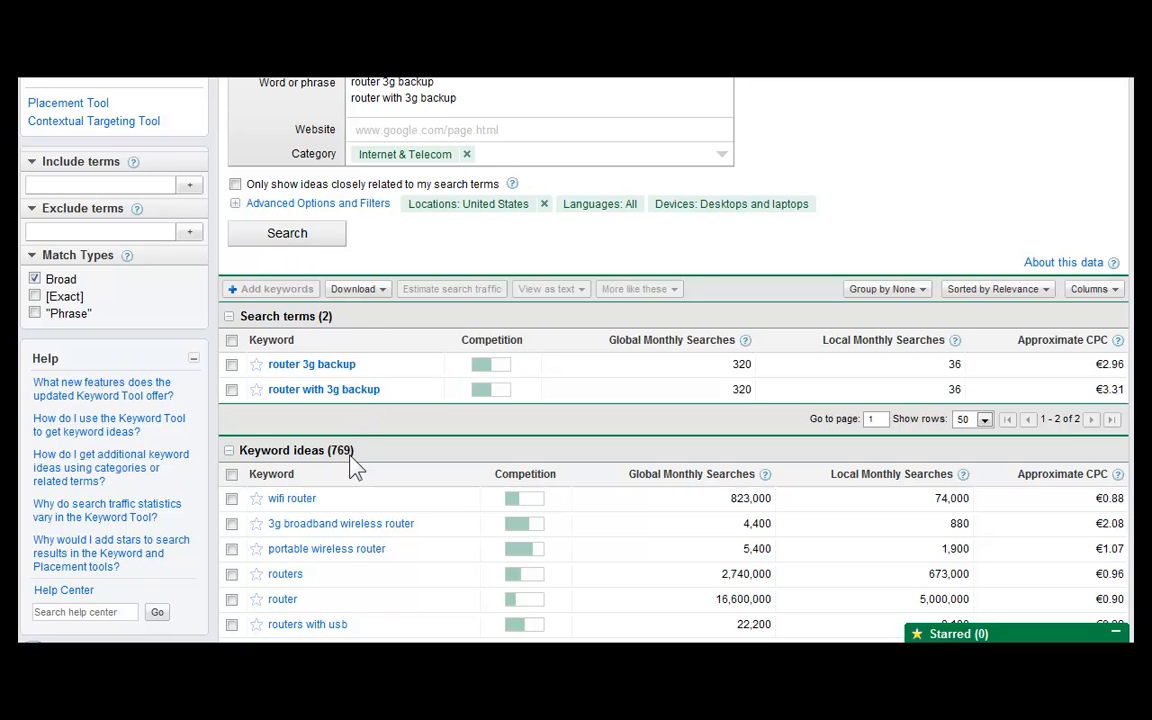
Step: Look through the keyword ideas and set the list to show 100 rows per page
{"action": "scroll", "coordinate": [355, 465], "scroll_direction": "down", "scroll_amount": 4}
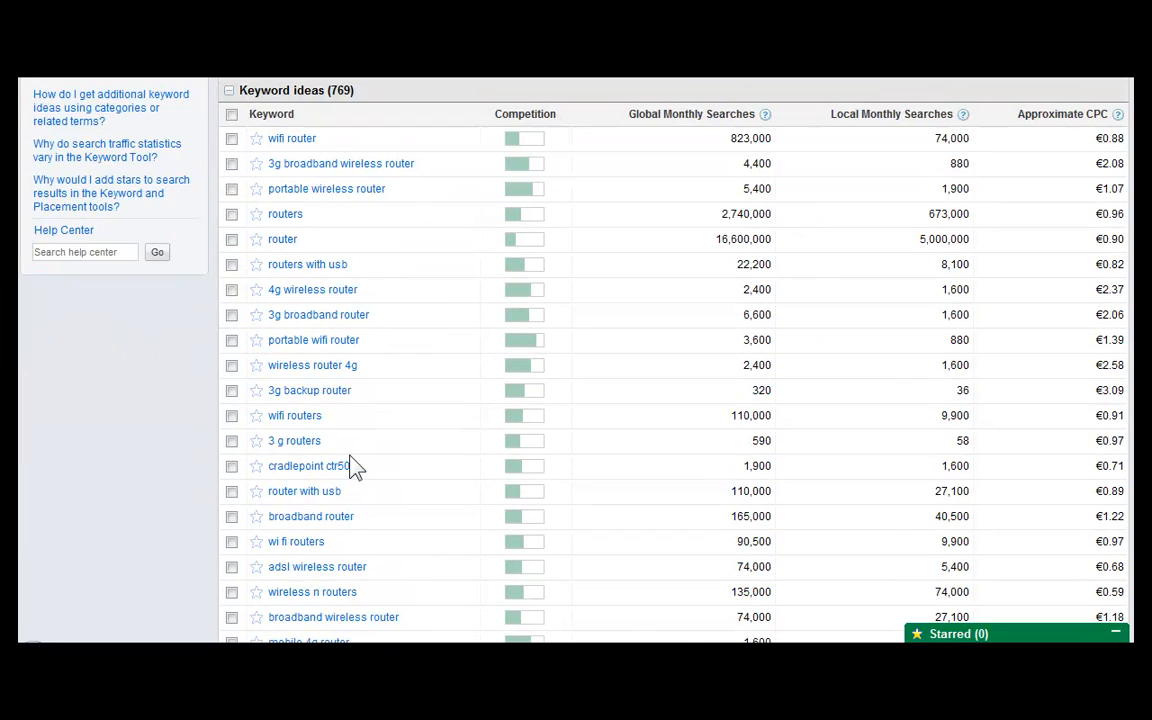
{"action": "scroll", "coordinate": [355, 465], "scroll_direction": "down", "scroll_amount": 3}
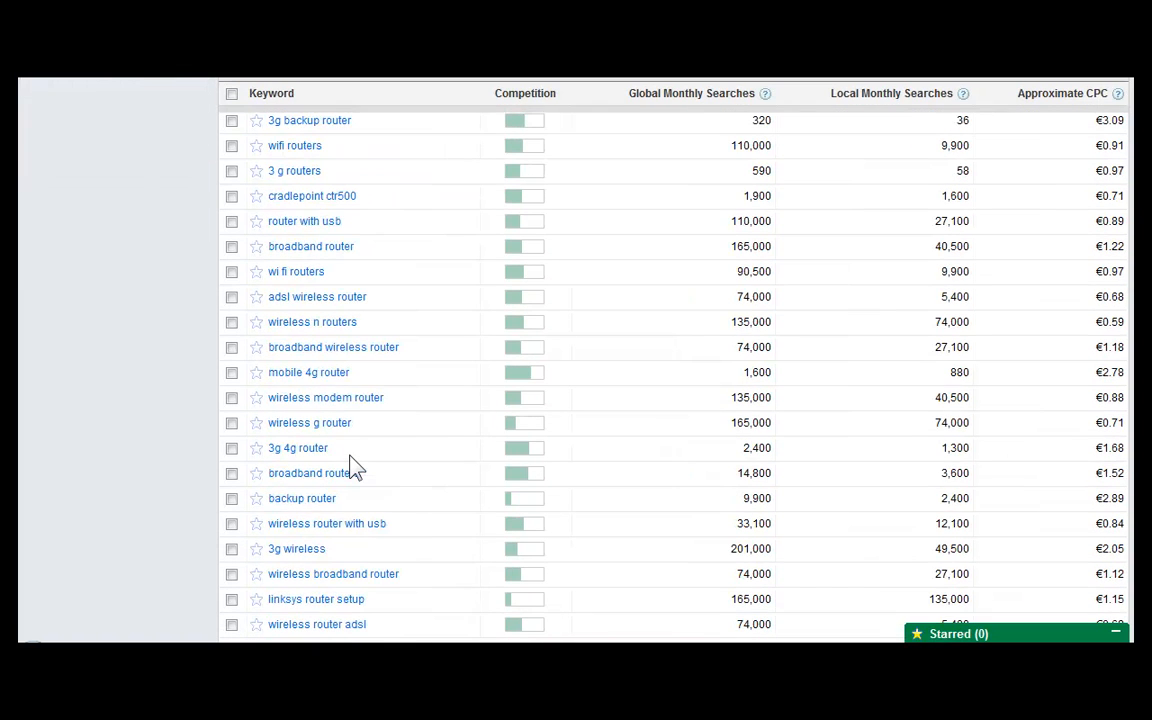
{"action": "scroll", "coordinate": [355, 465], "scroll_direction": "down", "scroll_amount": 6}
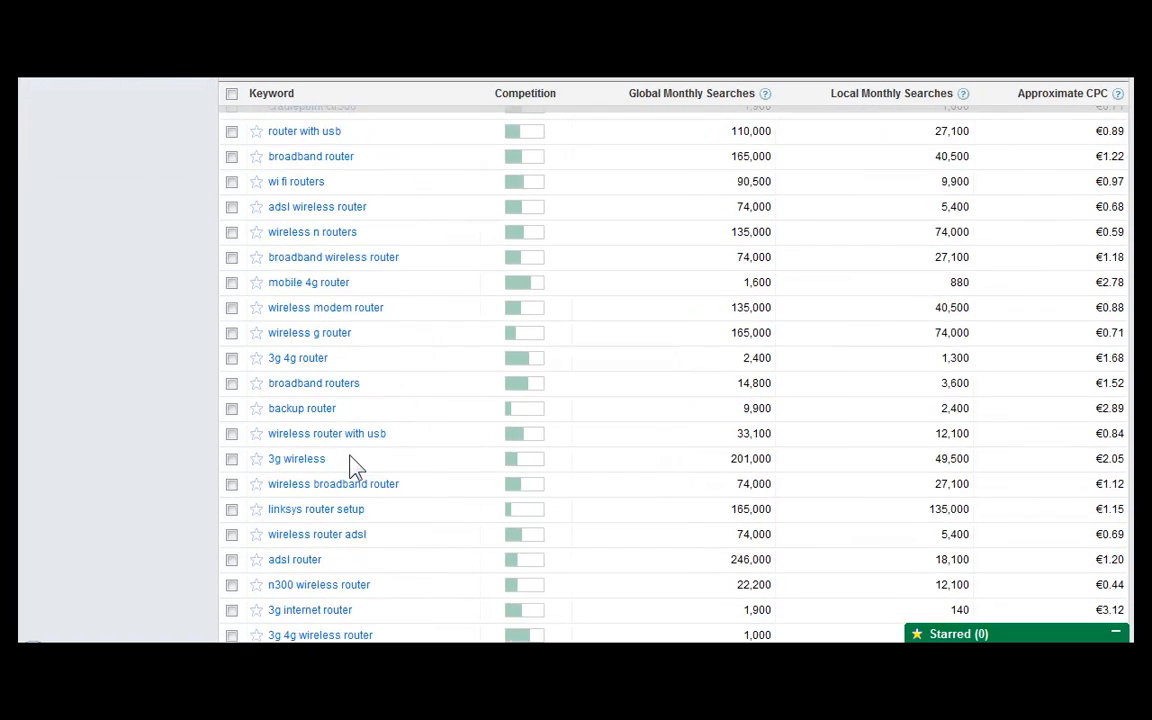
{"action": "left_click", "coordinate": [967, 543]}
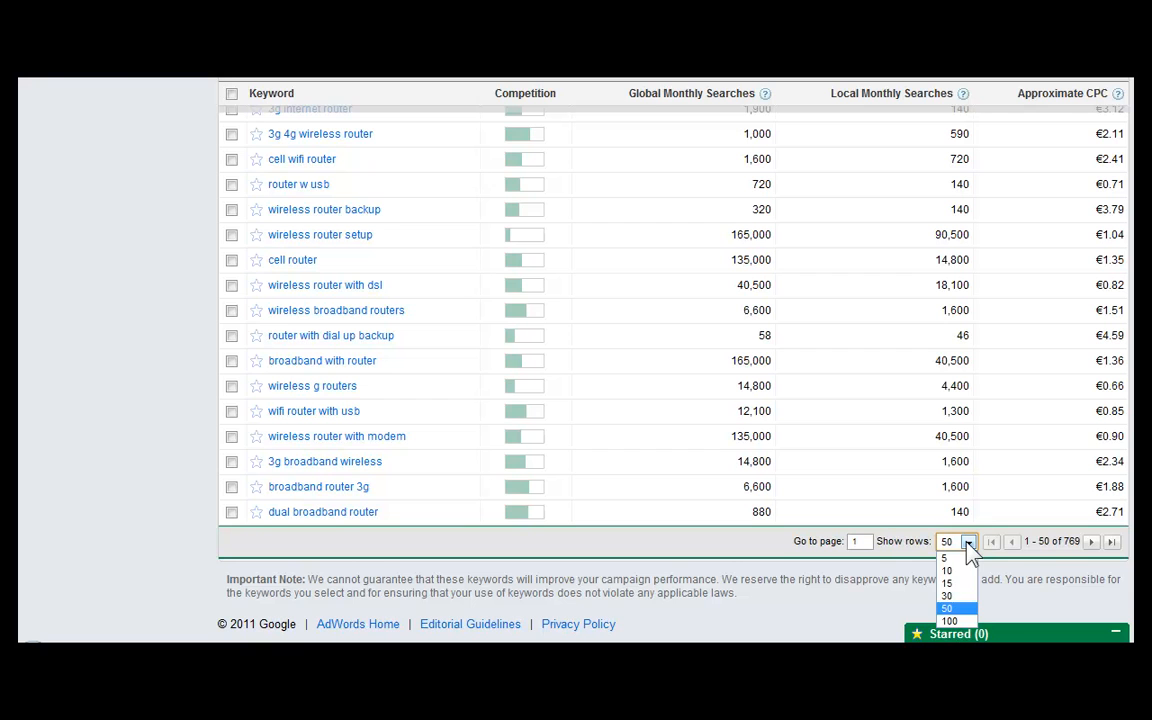
{"action": "left_click", "coordinate": [951, 622]}
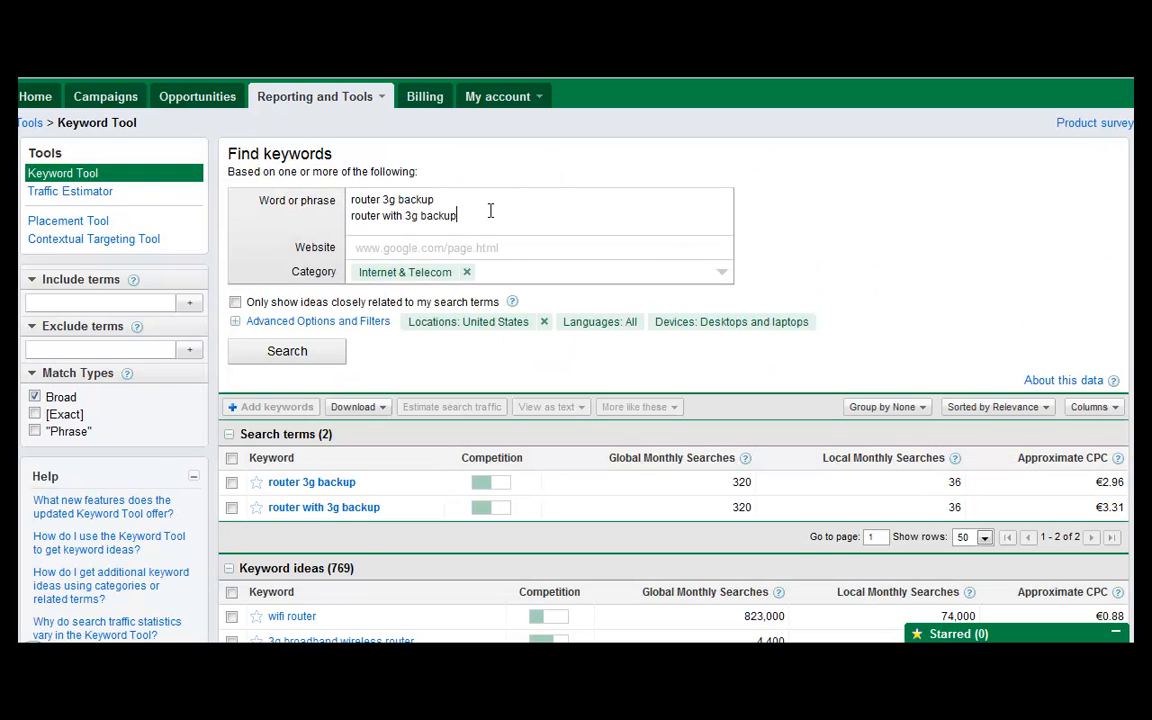
Step: Search again with "-modem" added as a third line to the phrases, and sort the ideas by keyword in reverse alphabetical order
{"action": "key", "text": "Return"}
{"action": "type", "text": "-modem"}
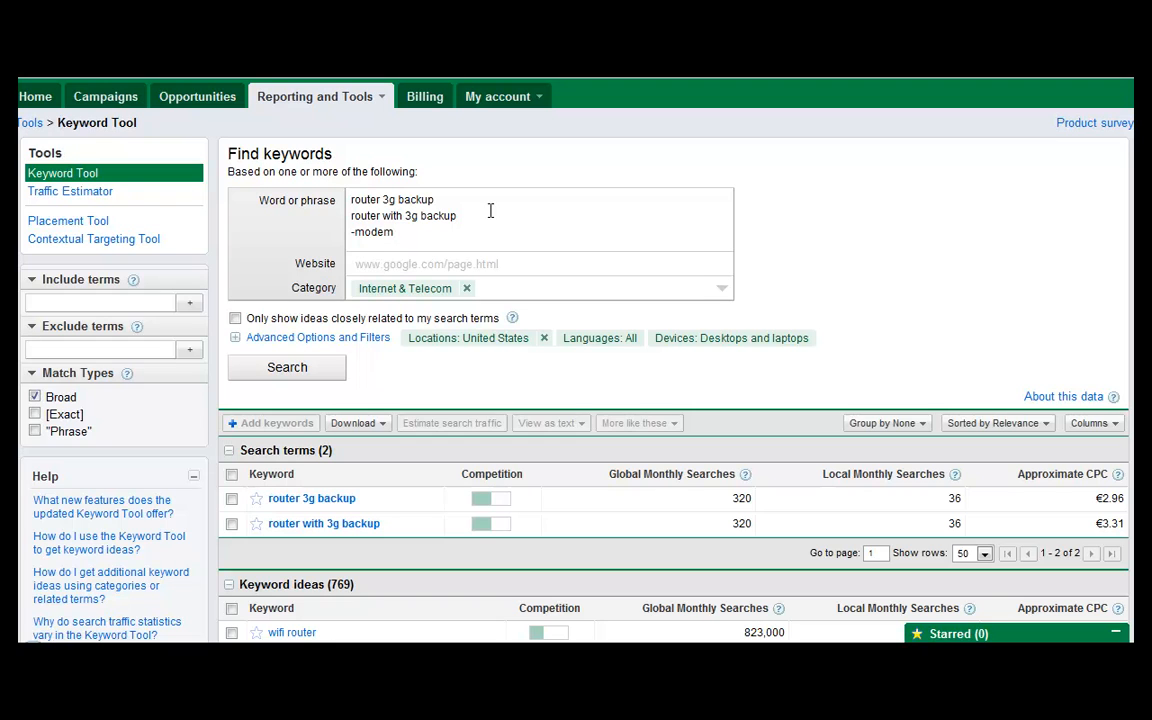
{"action": "left_click", "coordinate": [284, 369]}
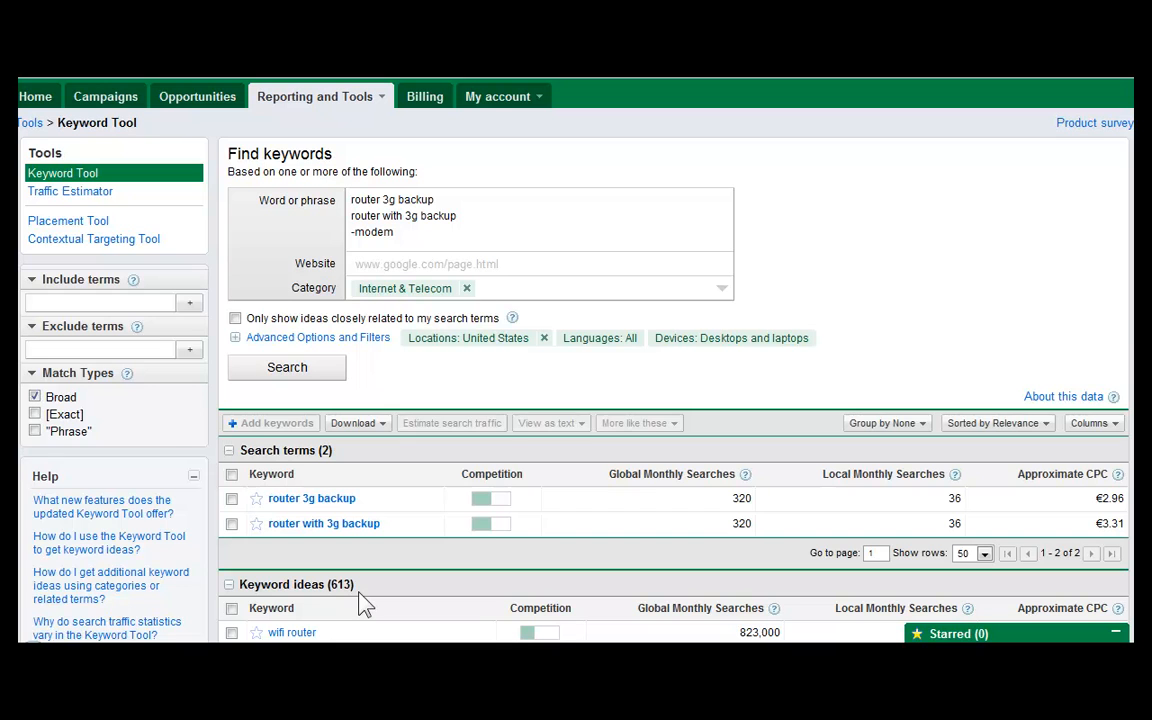
{"action": "scroll", "coordinate": [365, 603], "scroll_direction": "down", "scroll_amount": 4}
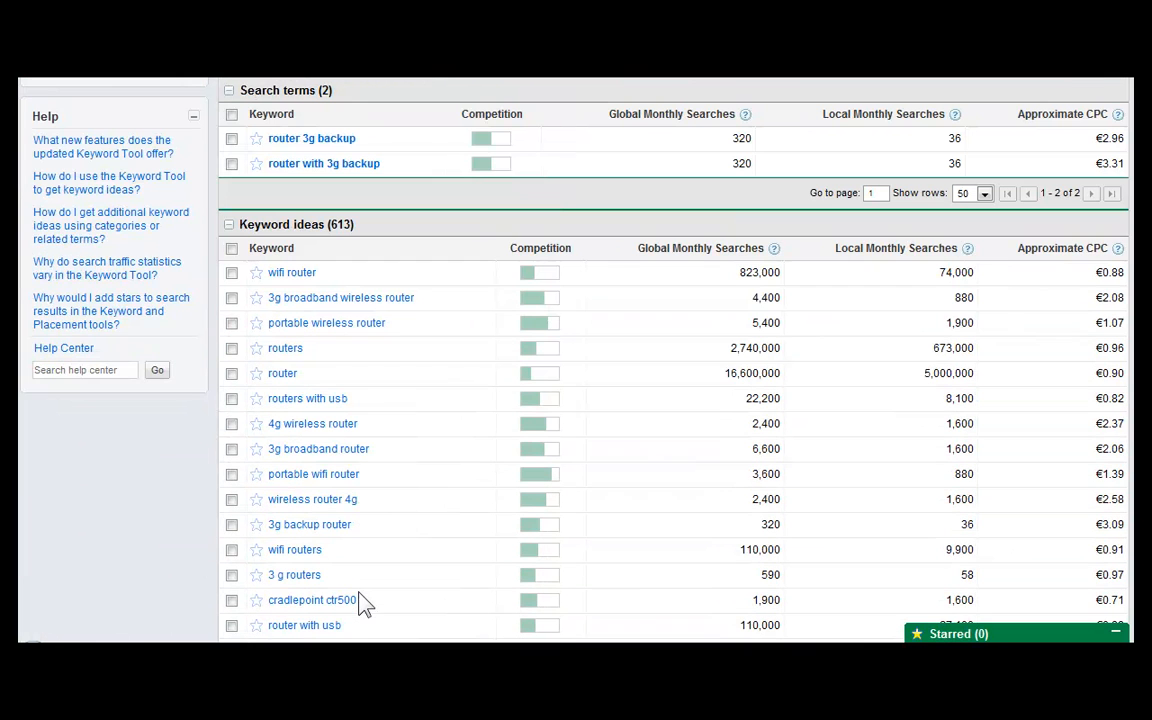
{"action": "left_click", "coordinate": [286, 259]}
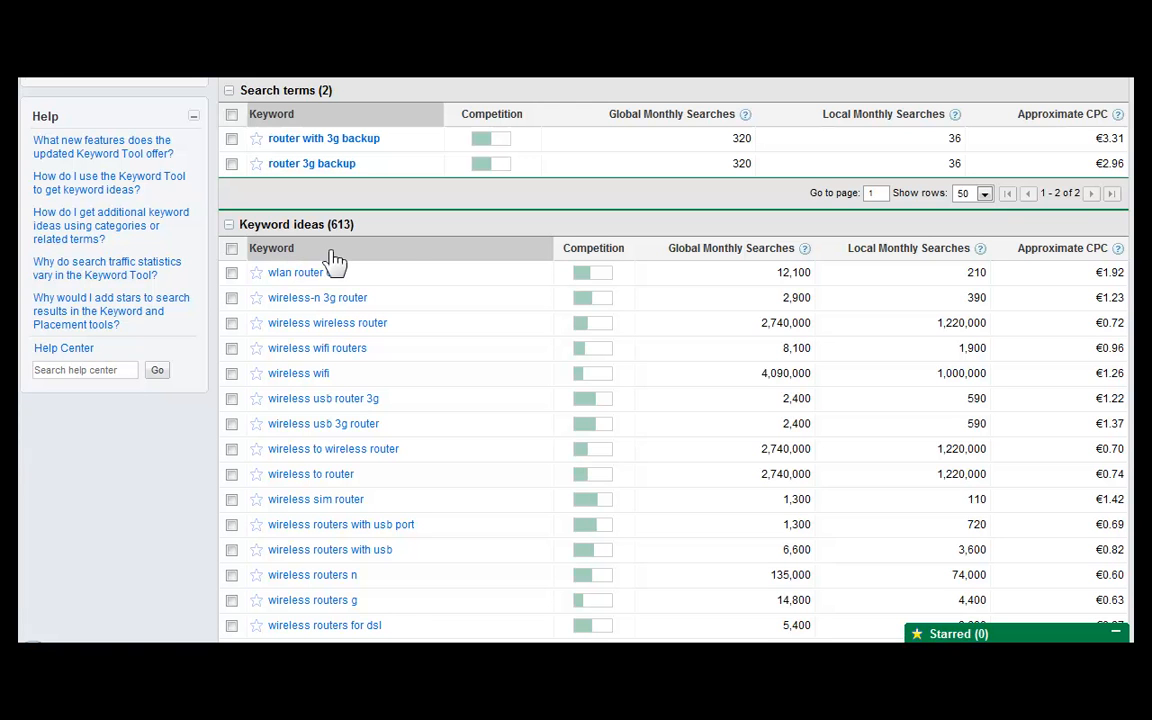
Step: Download all keywords in the CSV for Excel format and save the file in the Downloads folder
{"action": "scroll", "coordinate": [334, 257], "scroll_direction": "up", "scroll_amount": 3}
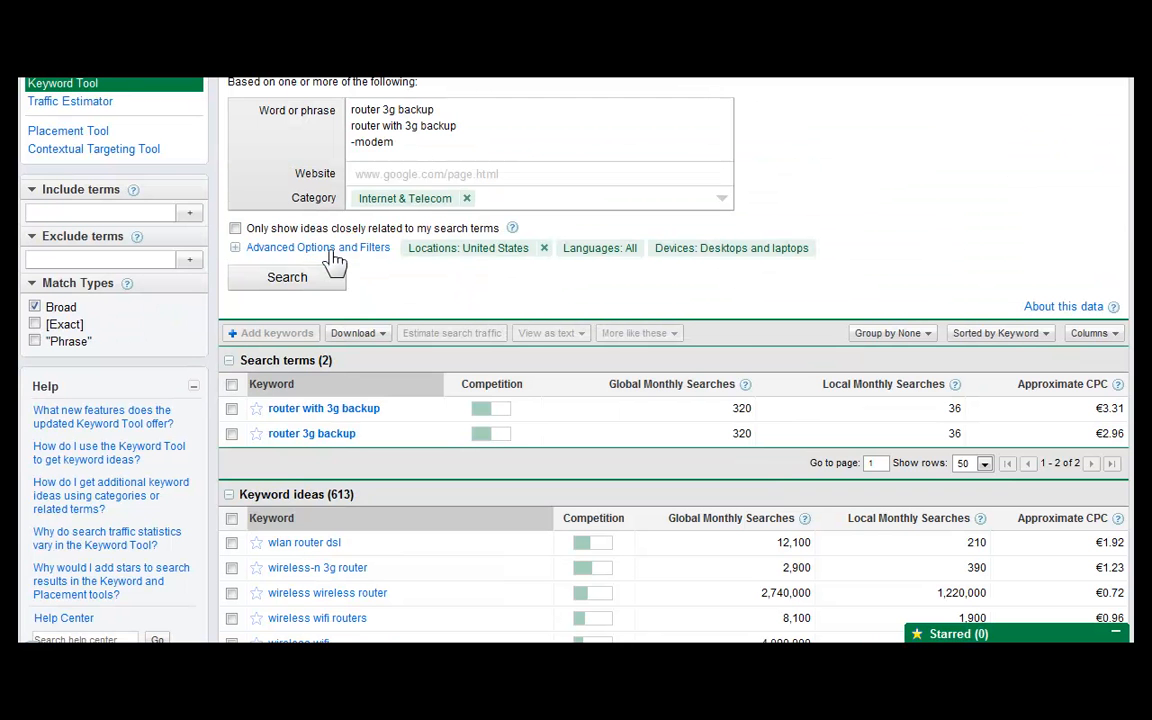
{"action": "left_click", "coordinate": [380, 337]}
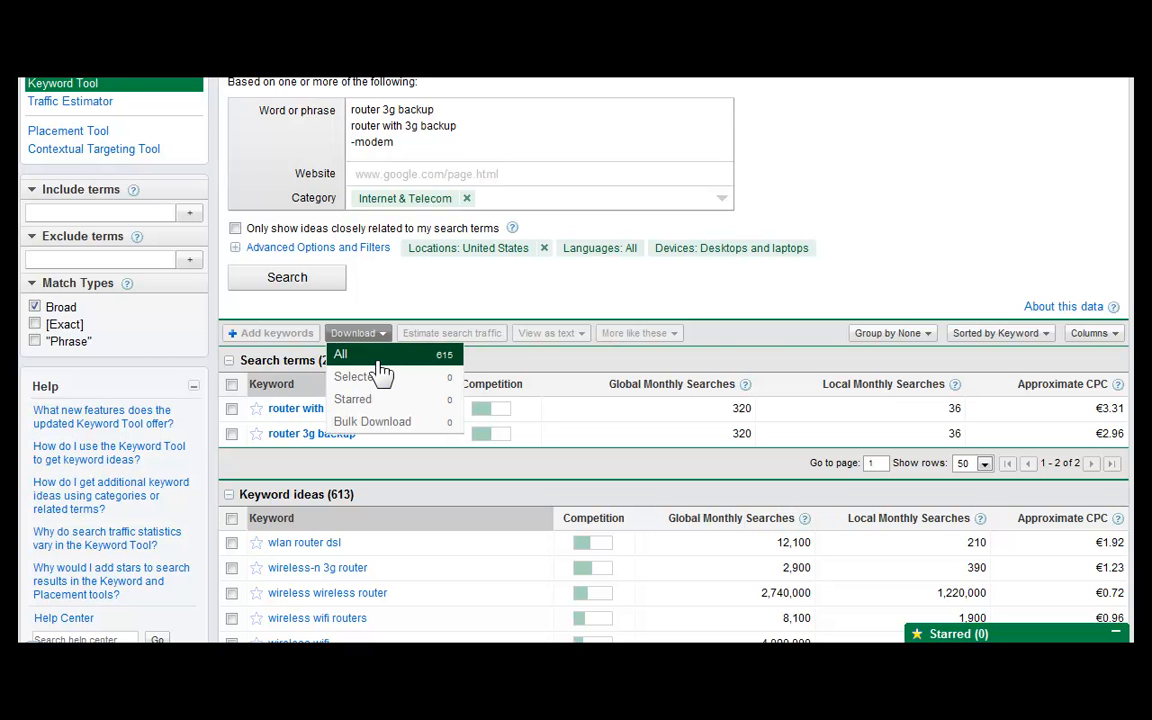
{"action": "left_click", "coordinate": [380, 362]}
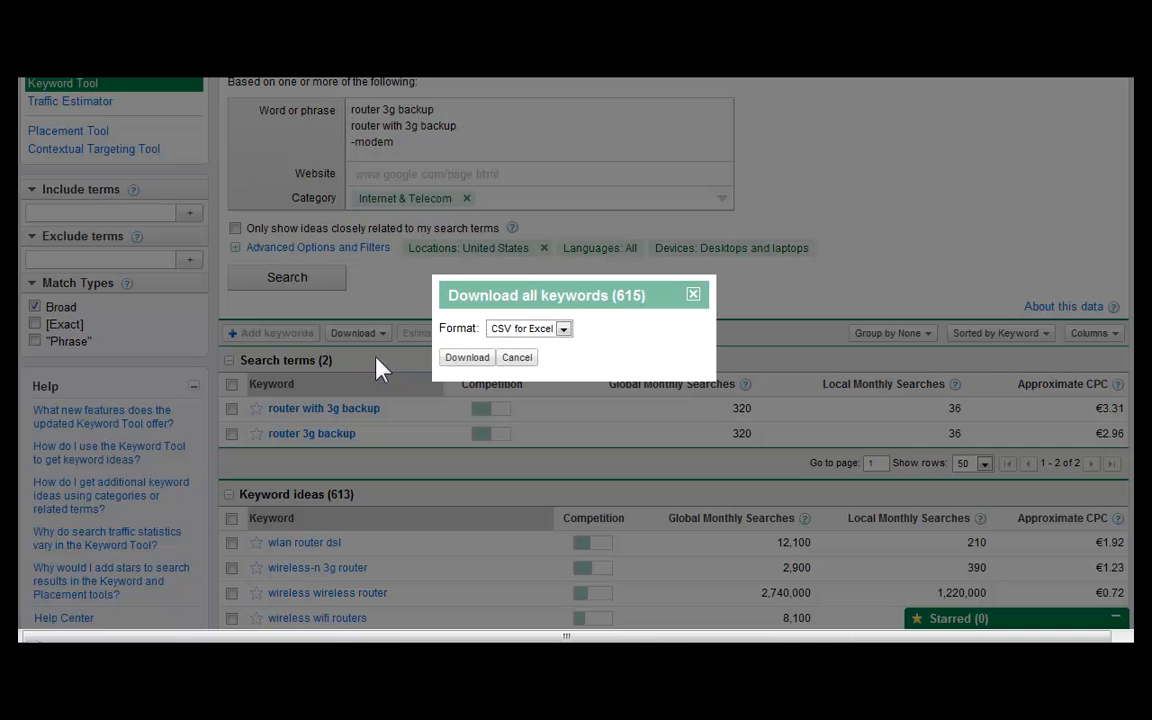
{"action": "left_click", "coordinate": [452, 359]}
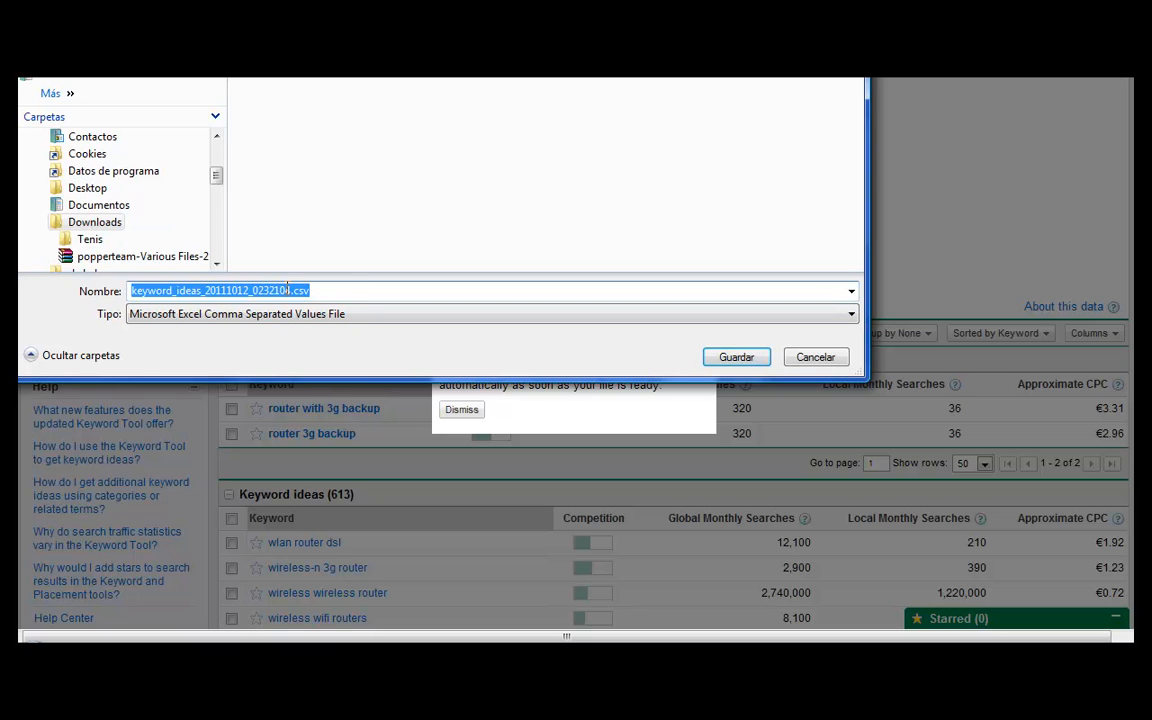
{"action": "left_click", "coordinate": [738, 359]}
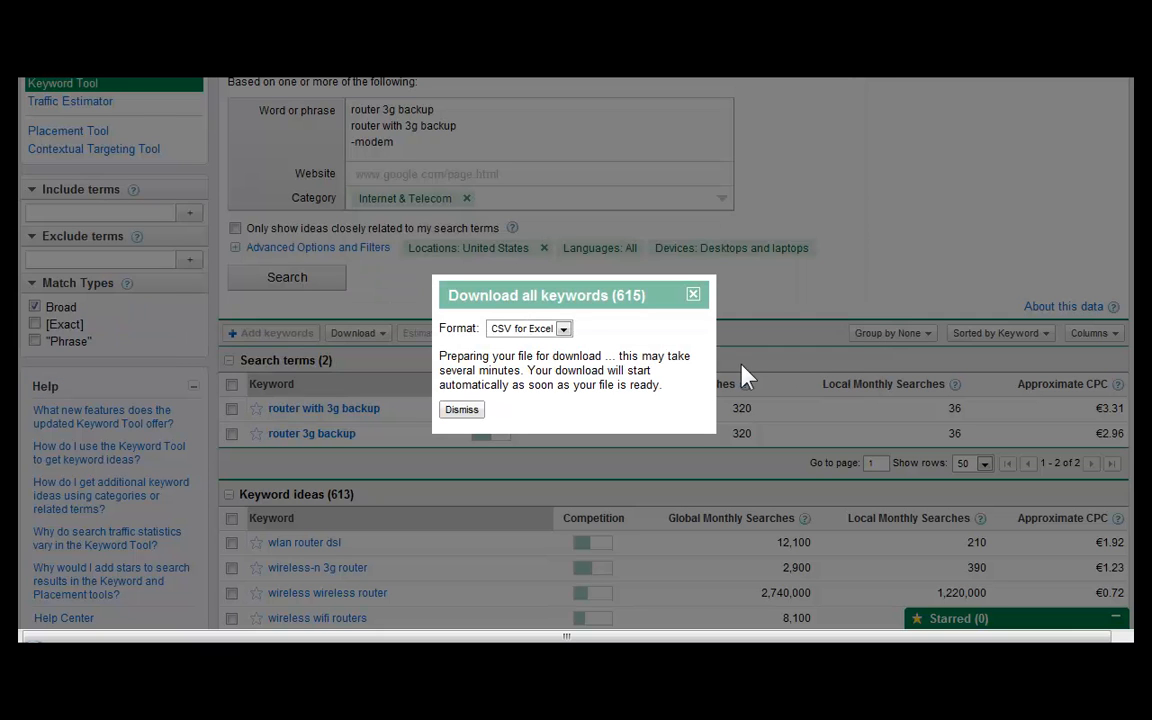
{"action": "left_click", "coordinate": [463, 416]}
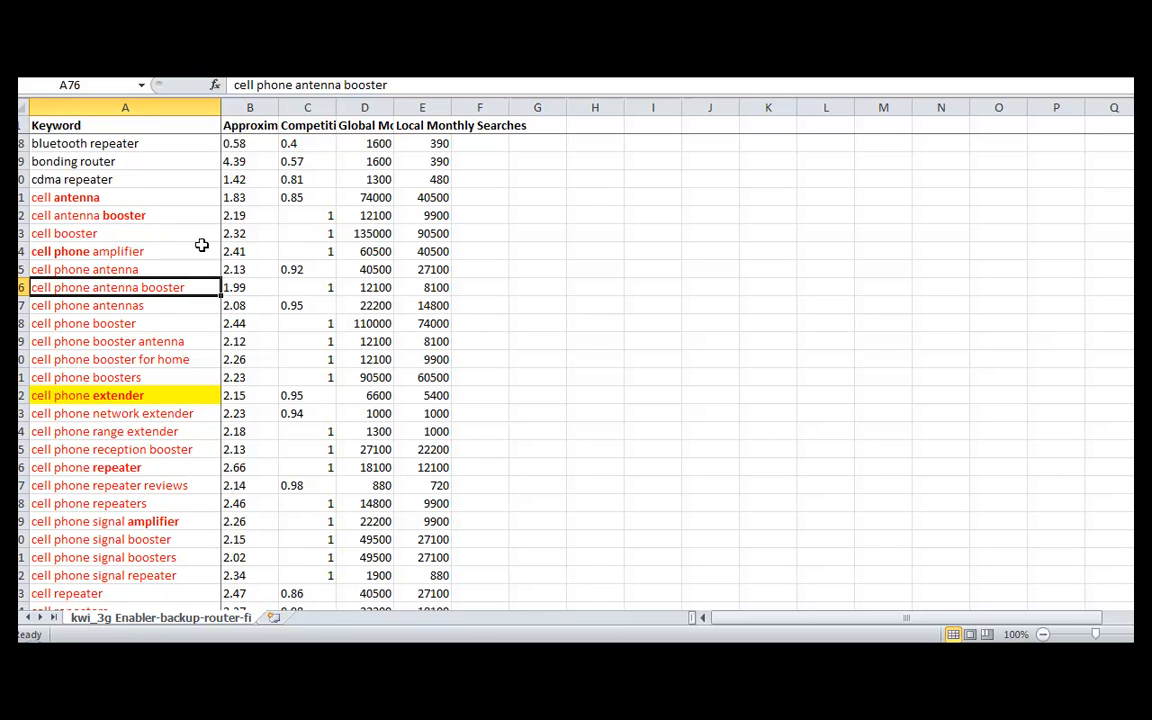
Step: Examine the entries "cell antenna", "cell phone extender" and "cell phone repeater" in the Excel keyword sheet
{"action": "left_click", "coordinate": [116, 199]}
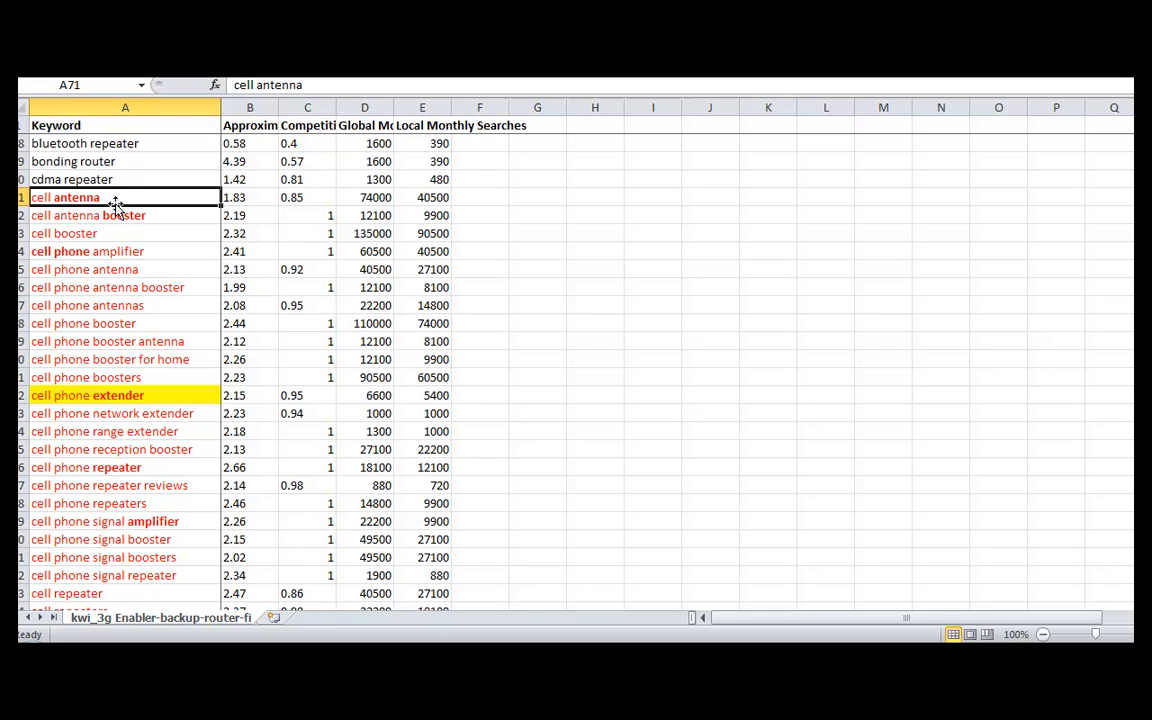
{"action": "left_click", "coordinate": [101, 397]}
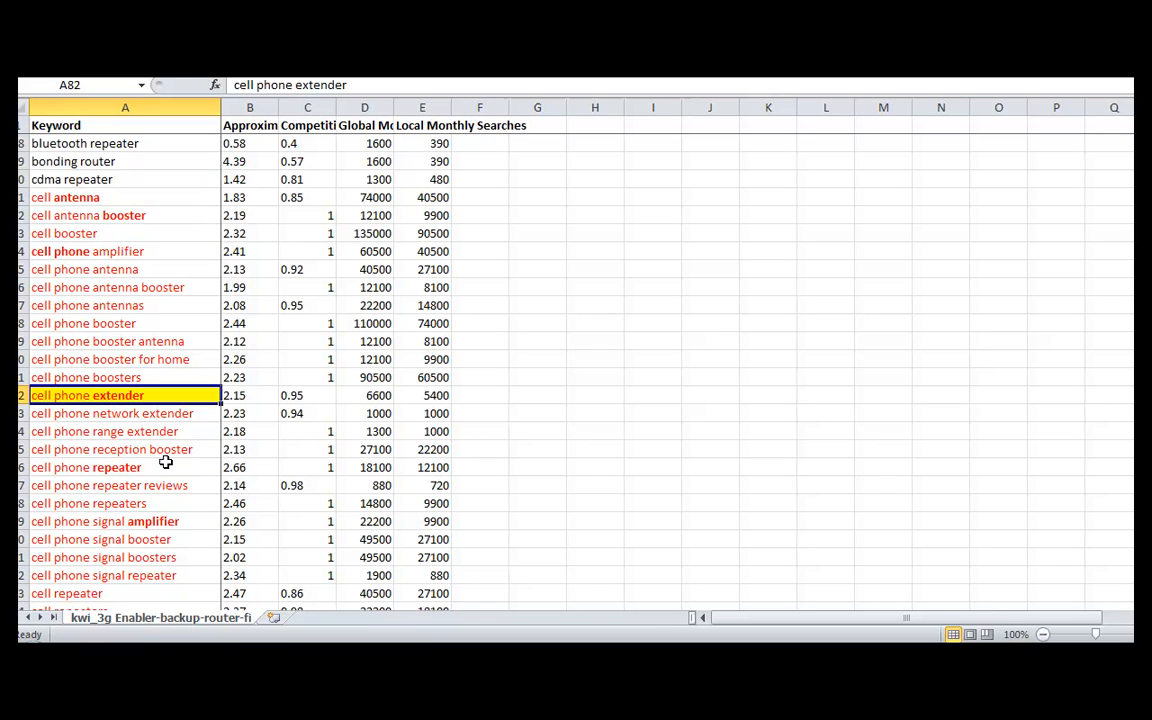
{"action": "left_click", "coordinate": [132, 467]}
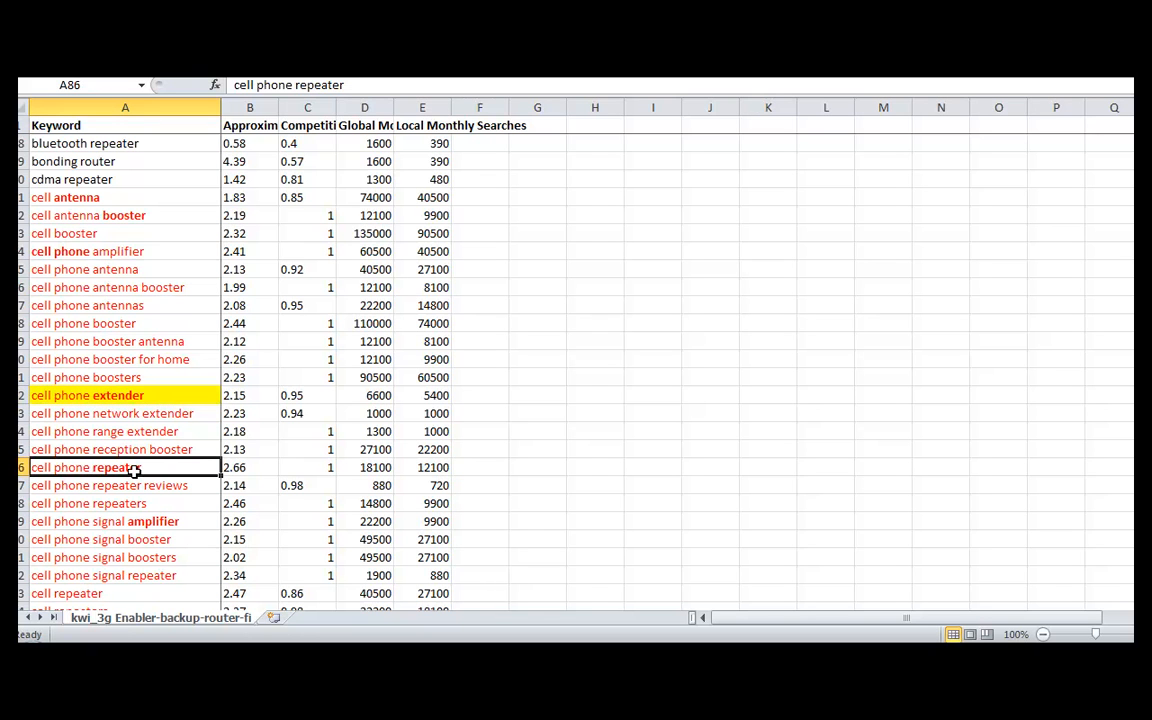
Step: Examine the entries "cell phone signal amplifier", "cloud backup" and "dual wan router" in the keyword sheet
{"action": "left_click", "coordinate": [141, 521]}
{"action": "scroll", "coordinate": [147, 524], "scroll_direction": "down", "scroll_amount": 1}
{"action": "scroll", "coordinate": [147, 524], "scroll_direction": "down", "scroll_amount": 11}
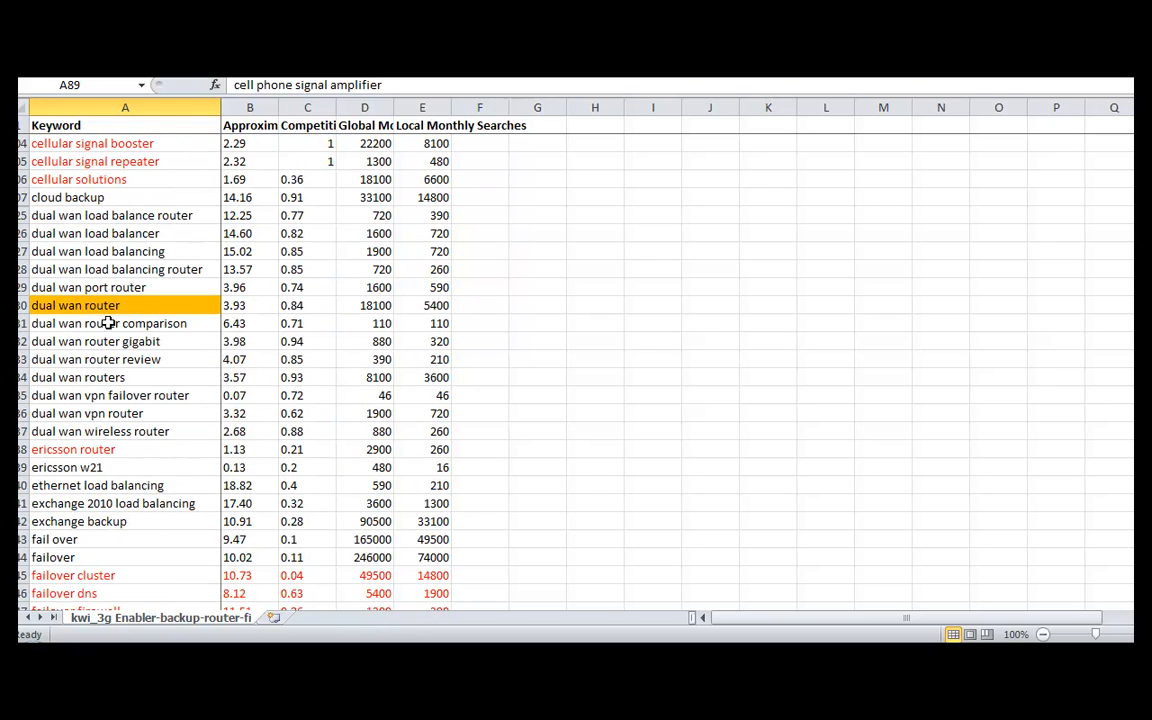
{"action": "left_click", "coordinate": [66, 198]}
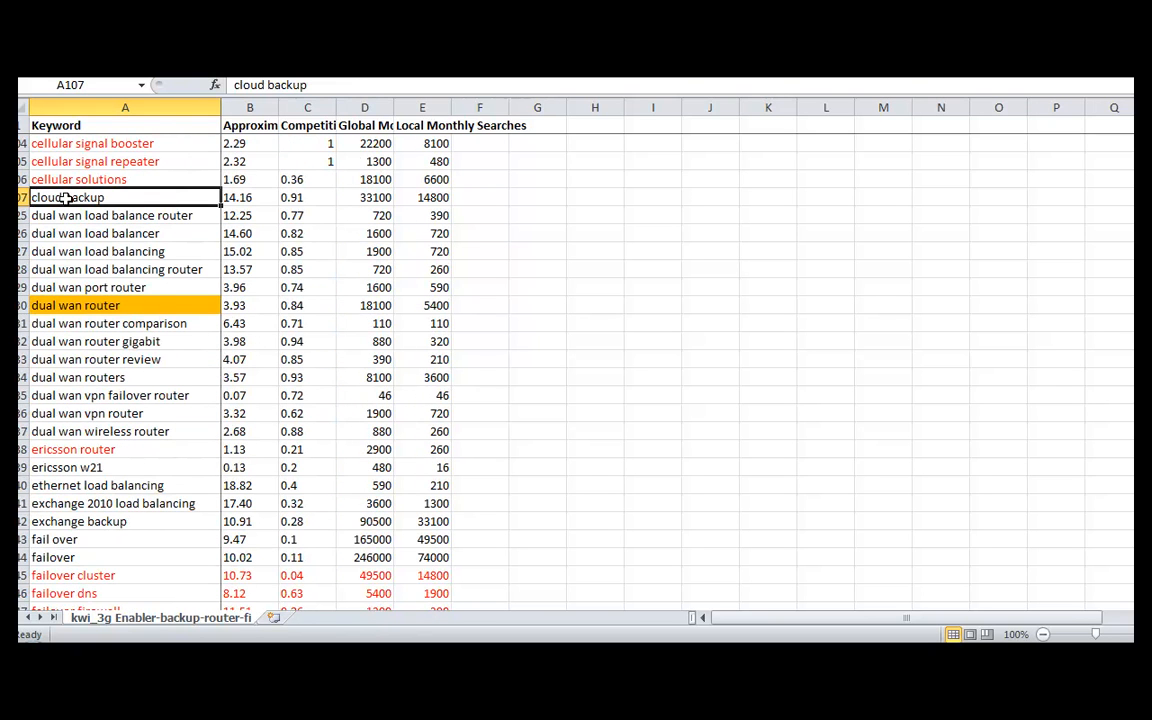
{"action": "left_click", "coordinate": [116, 307]}
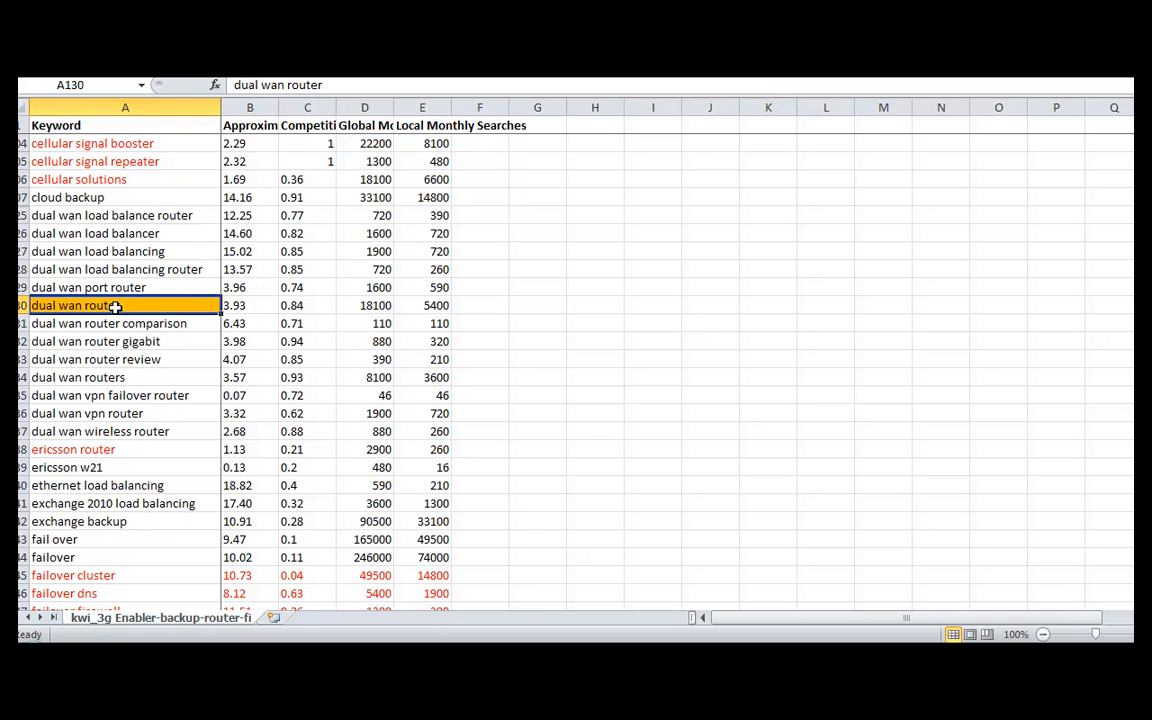
{"action": "scroll", "coordinate": [116, 397], "scroll_direction": "down", "scroll_amount": 1}
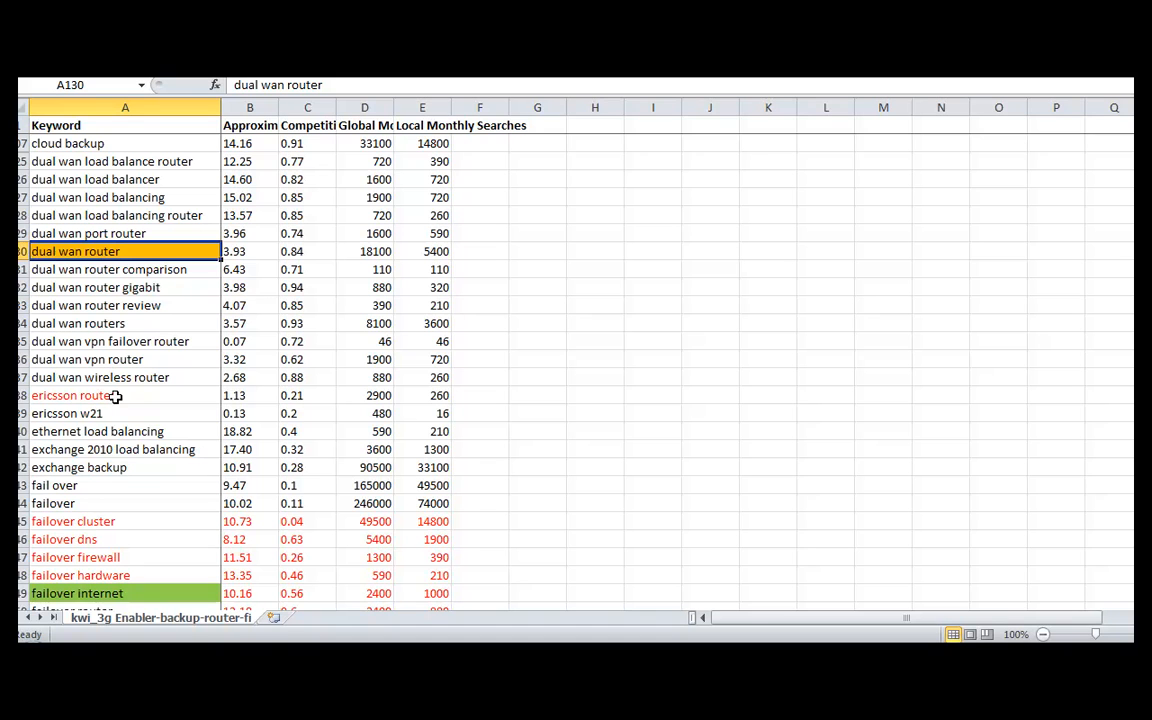
{"action": "scroll", "coordinate": [116, 397], "scroll_direction": "down", "scroll_amount": 3}
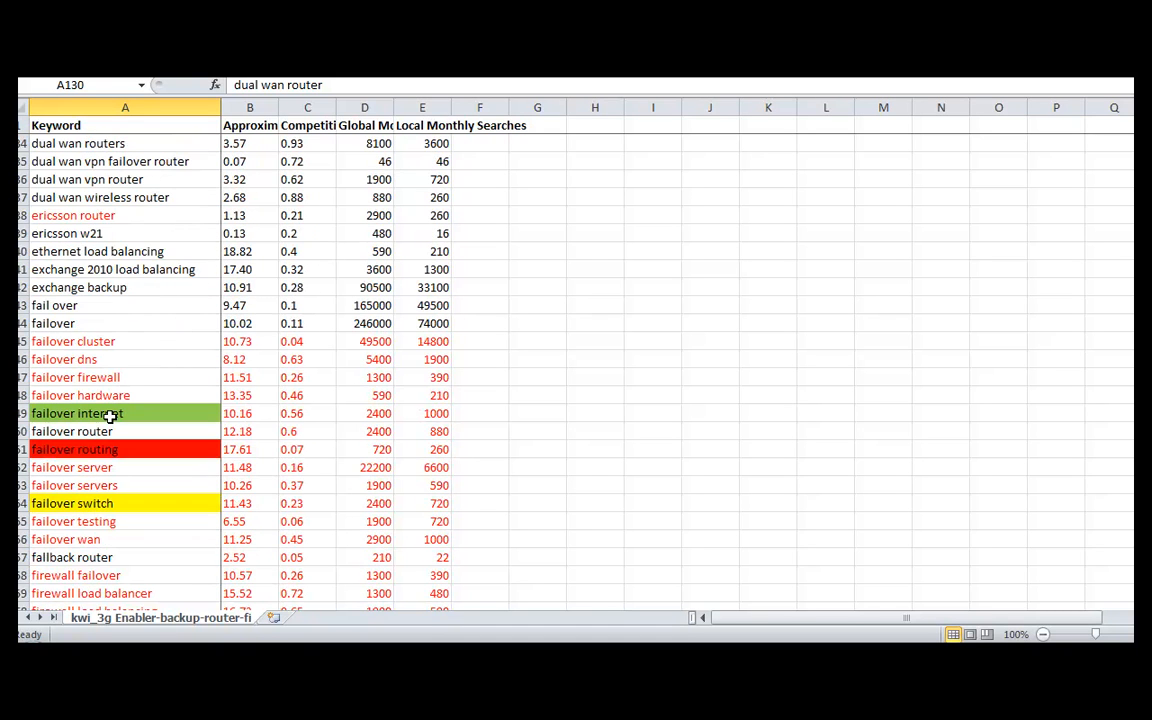
Step: Examine the color-marked entries "failover internet", "load balance router" and "failover switch" in the keyword sheet
{"action": "left_click", "coordinate": [110, 416]}
{"action": "scroll", "coordinate": [110, 505], "scroll_direction": "down", "scroll_amount": 1}
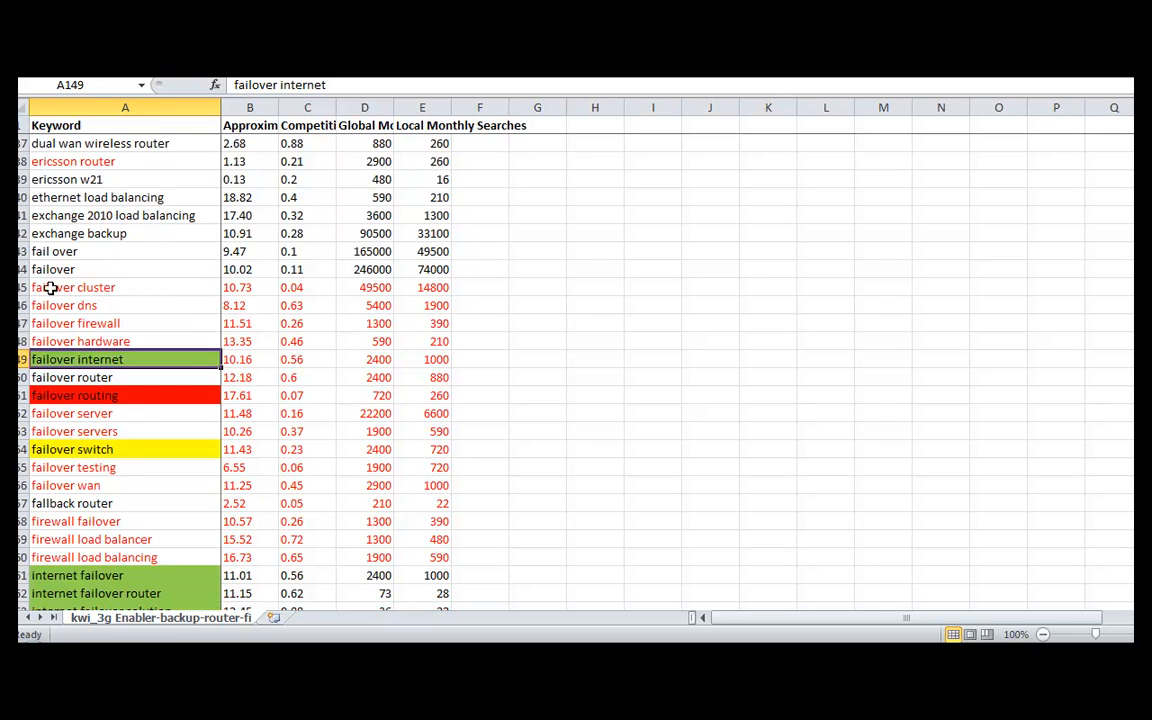
{"action": "scroll", "coordinate": [50, 288], "scroll_direction": "down", "scroll_amount": 3}
{"action": "left_click", "coordinate": [110, 468]}
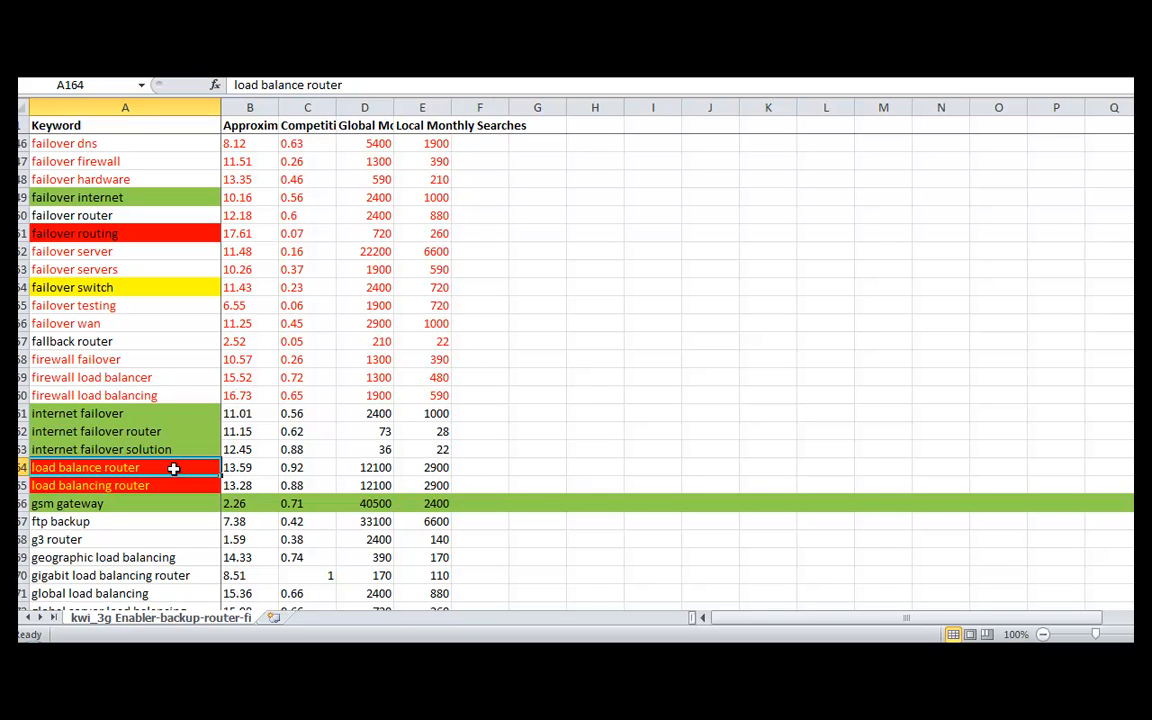
{"action": "left_click", "coordinate": [90, 287]}
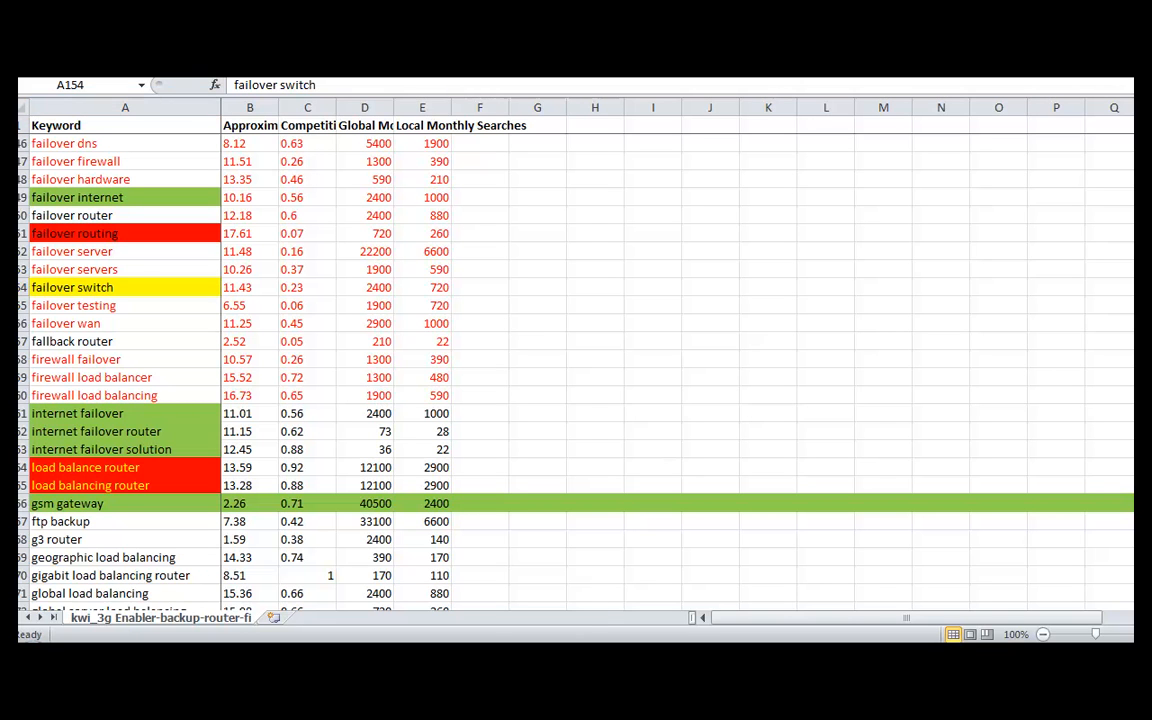
Step: Switch to the keyword notes in the text editor and review the additional ideas, campaign-specific negative keywords and general negative keywords
{"action": "mouse_move", "coordinate": [478, 655]}
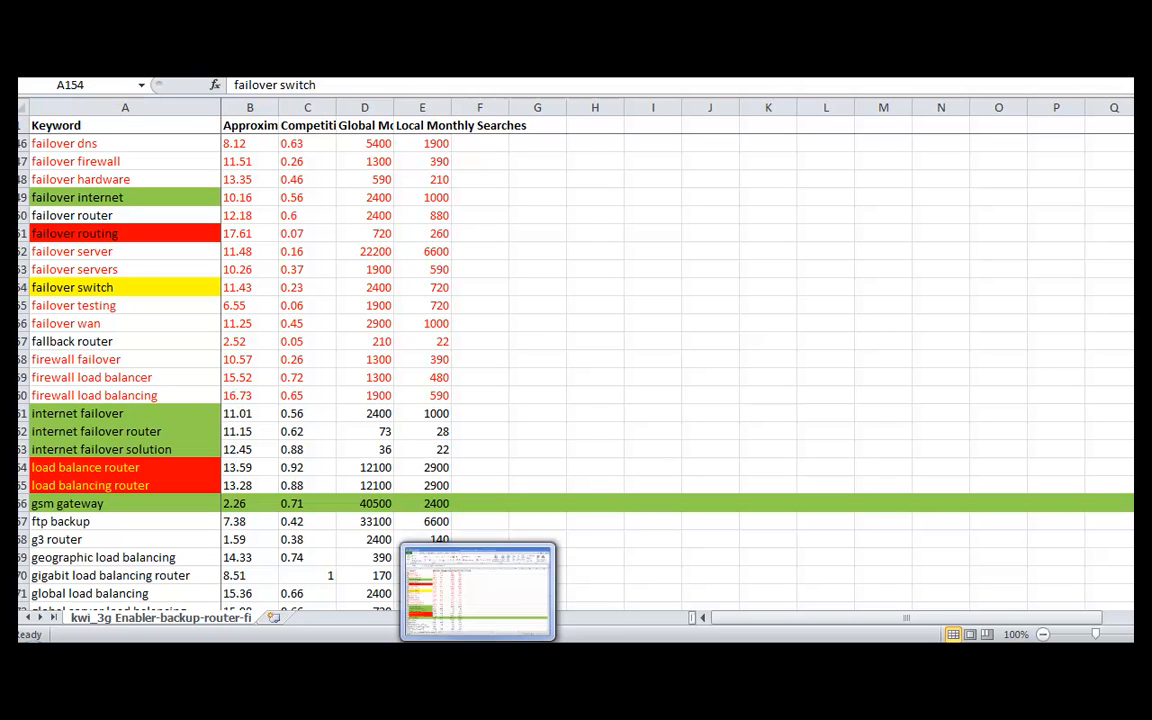
{"action": "left_click", "coordinate": [360, 655]}
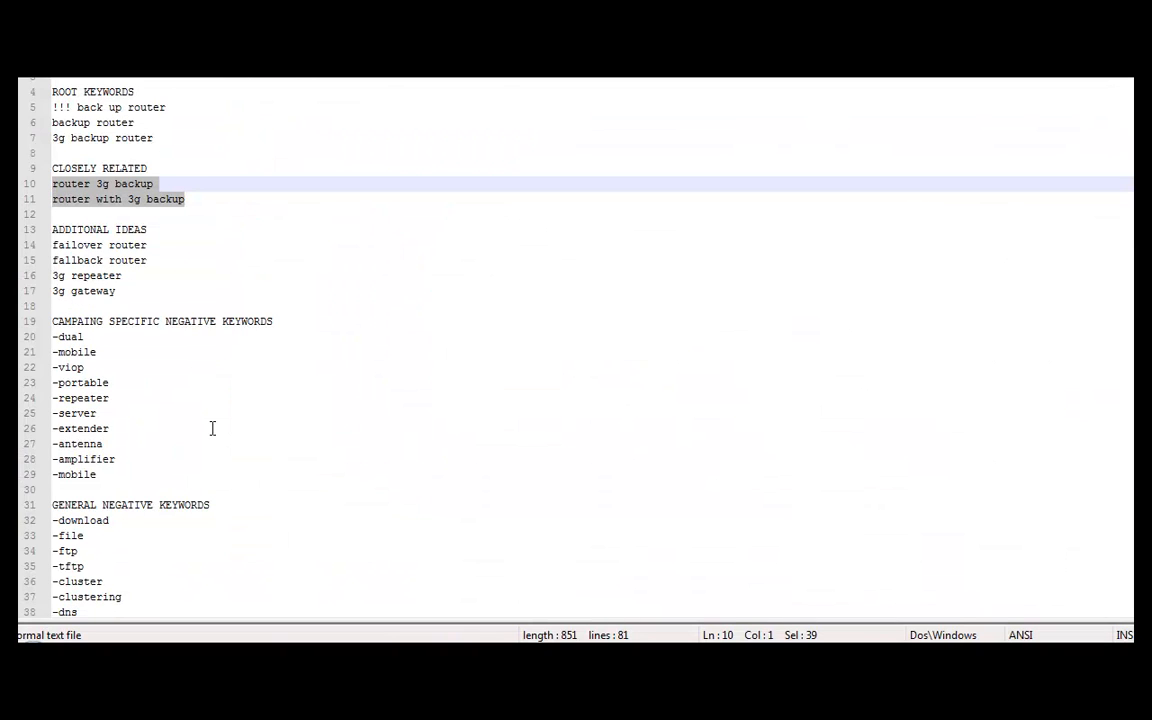
{"action": "left_click", "coordinate": [101, 245]}
{"action": "left_click_drag", "start_coordinate": [117, 291], "coordinate": [45, 245]}
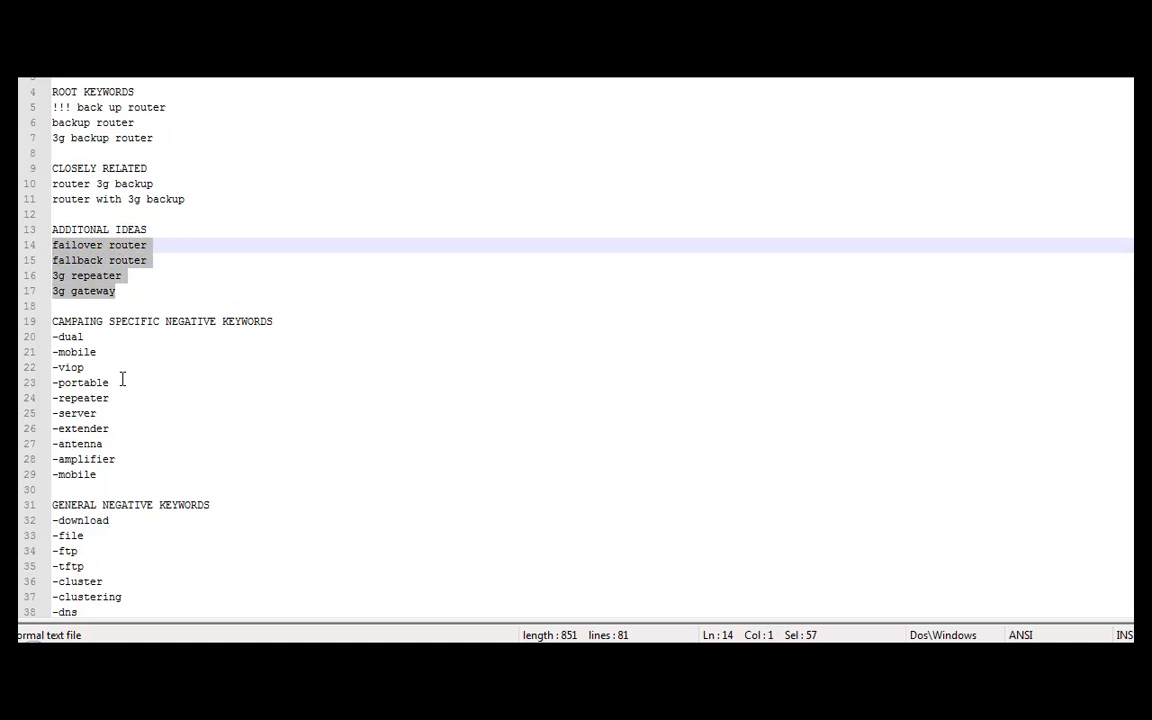
{"action": "left_click_drag", "start_coordinate": [50, 337], "coordinate": [84, 383]}
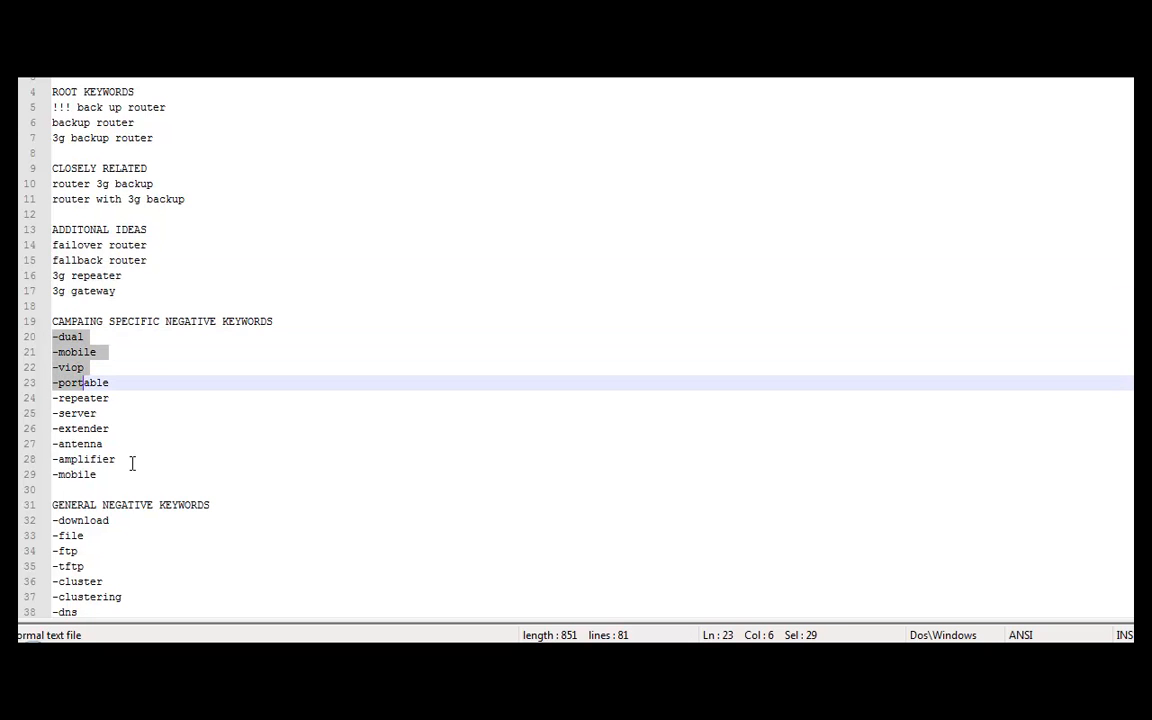
{"action": "scroll", "coordinate": [131, 463], "scroll_direction": "down", "scroll_amount": 6}
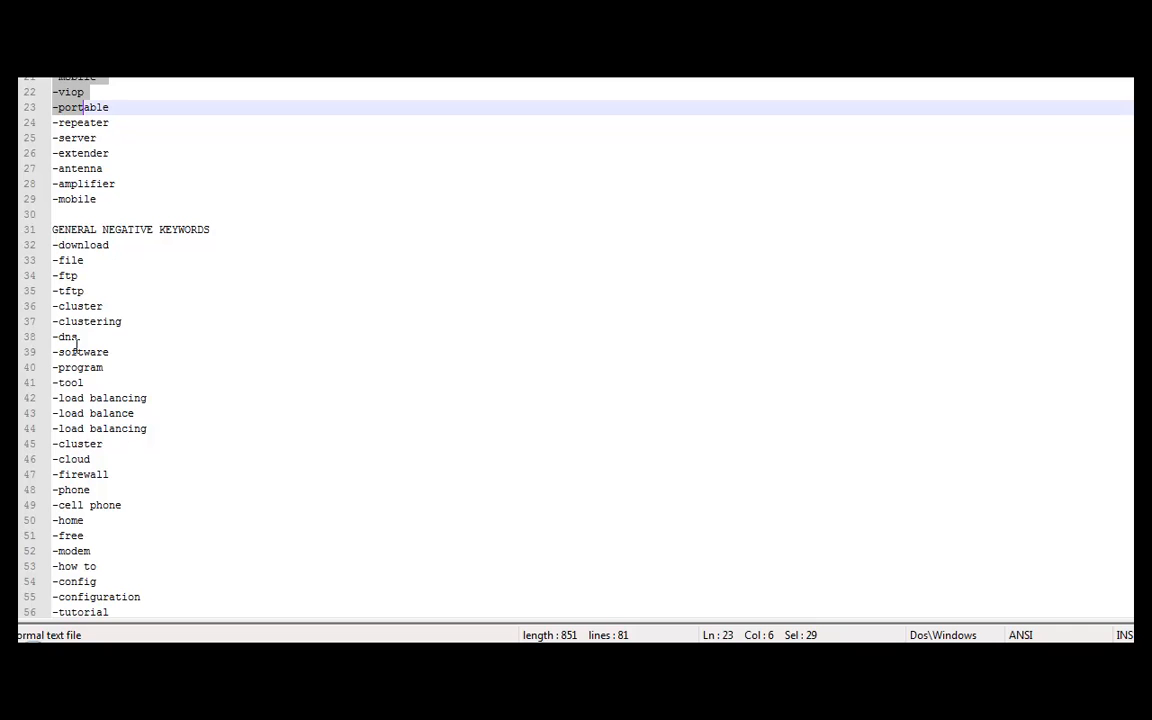
{"action": "left_click", "coordinate": [63, 321]}
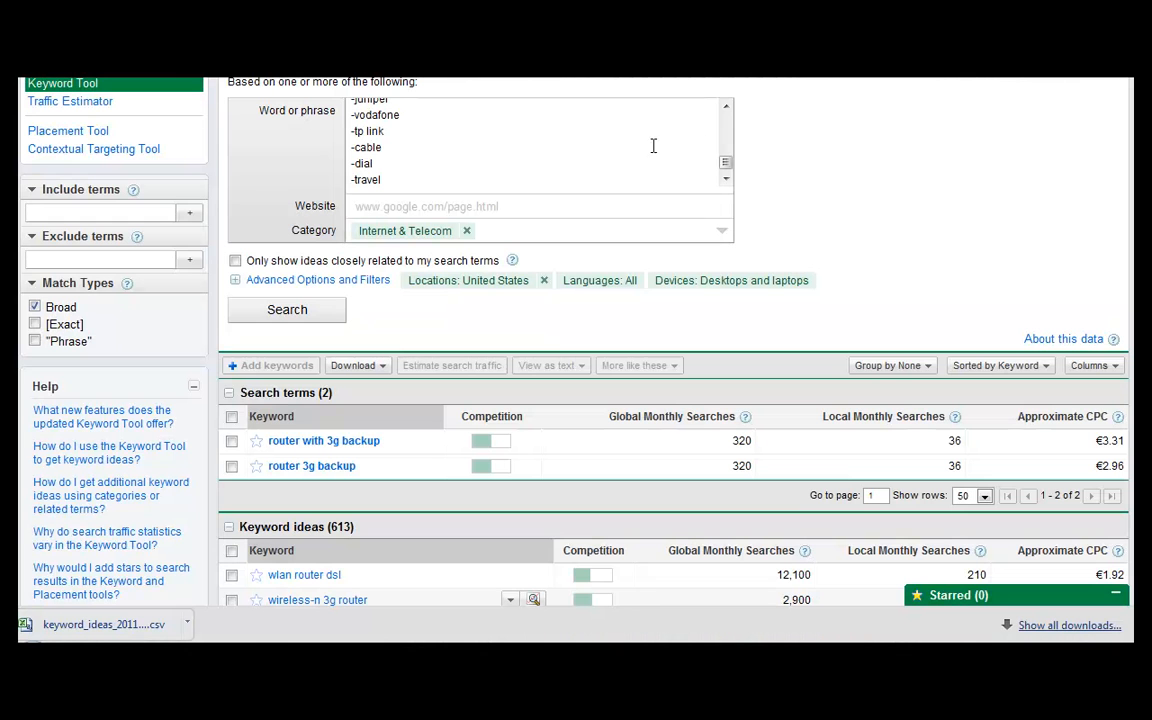
Step: Check the phrase list with "failover router", "fallback router", "3g gateway" and the negative keywords, and run the keyword search again
{"action": "scroll", "coordinate": [727, 110], "scroll_direction": "up", "scroll_amount": 10}
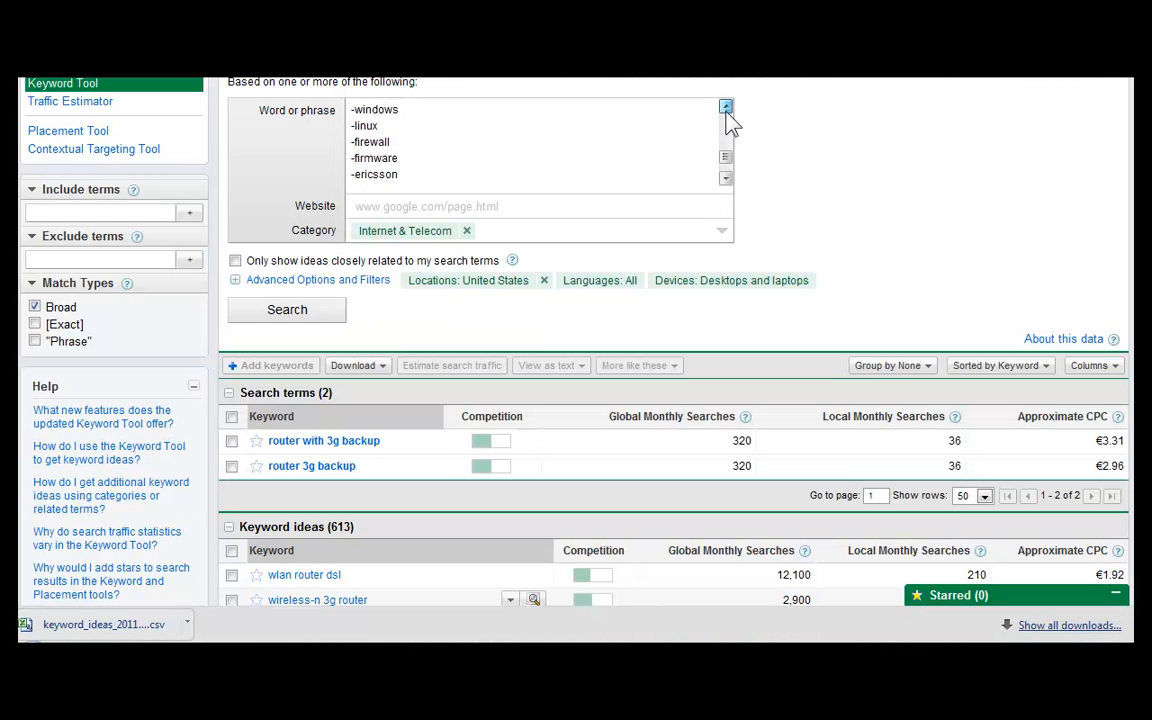
{"action": "scroll", "coordinate": [727, 110], "scroll_direction": "up", "scroll_amount": 5}
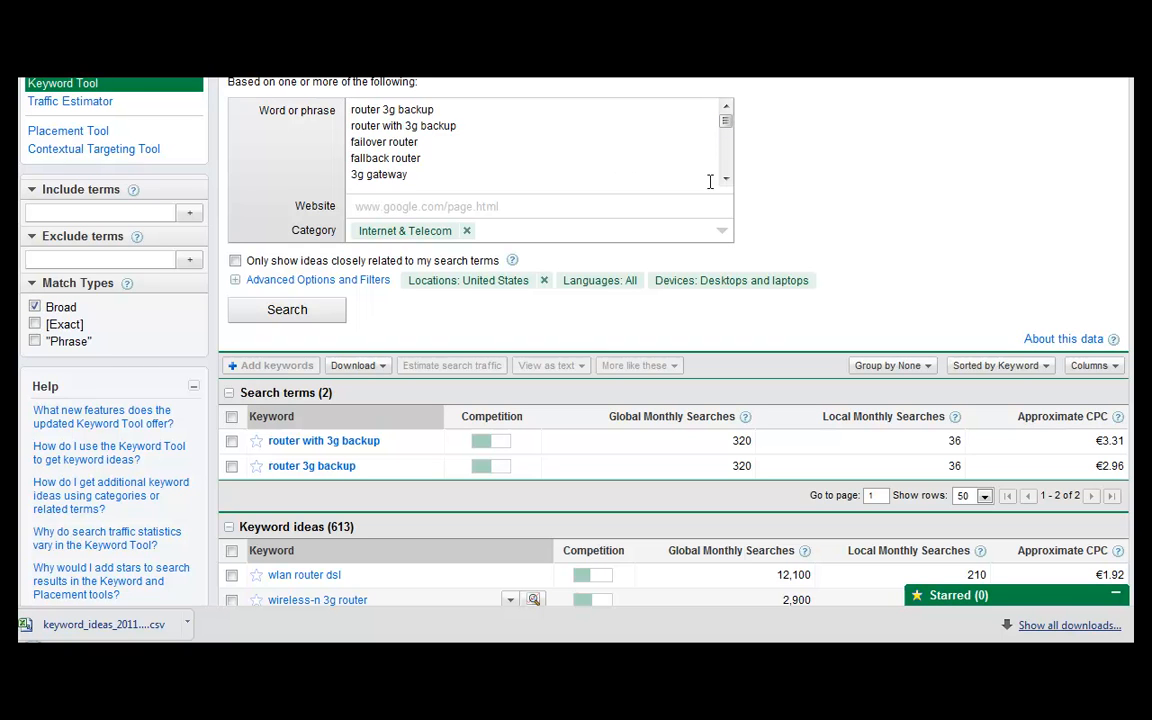
{"action": "scroll", "coordinate": [727, 180], "scroll_direction": "down", "scroll_amount": 5}
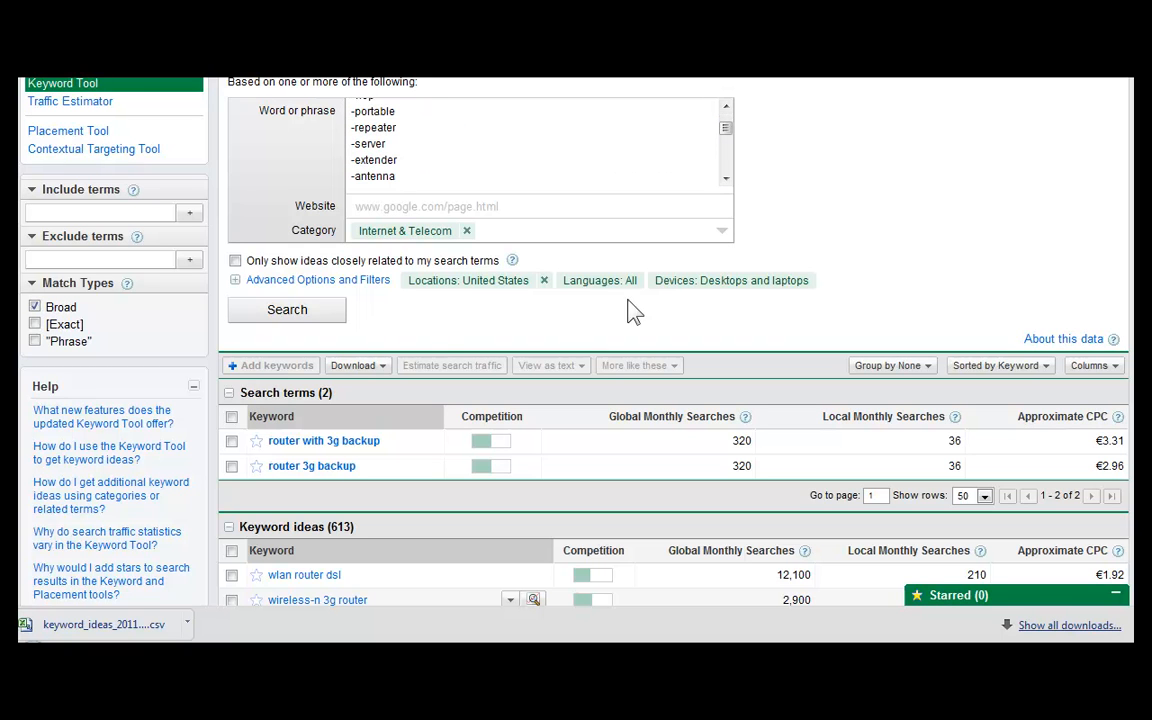
{"action": "left_click", "coordinate": [327, 320]}
{"action": "scroll", "coordinate": [550, 388], "scroll_direction": "down", "scroll_amount": 3}
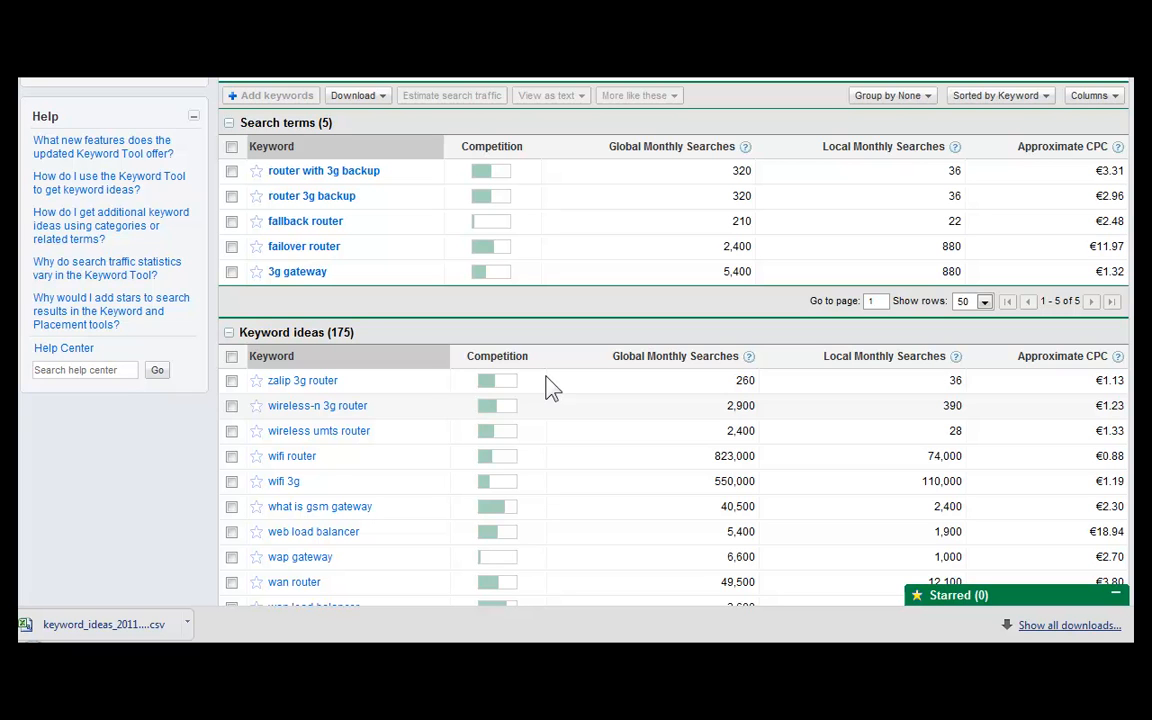
{"action": "mouse_move", "coordinate": [549, 388]}
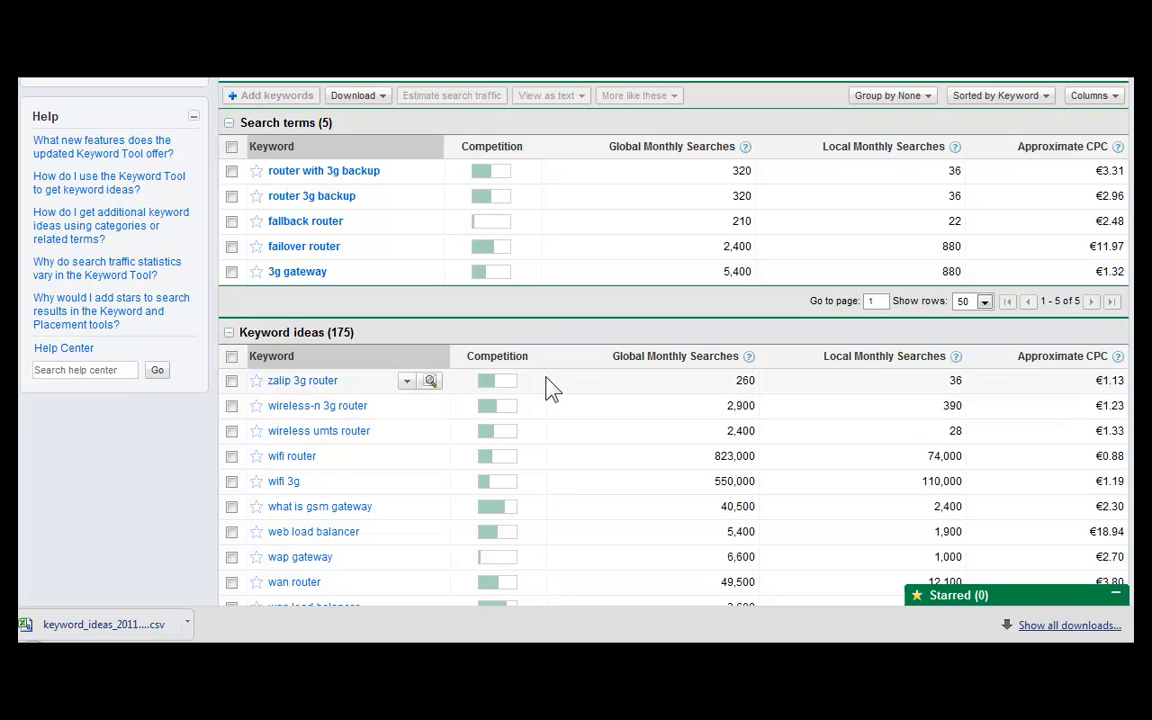